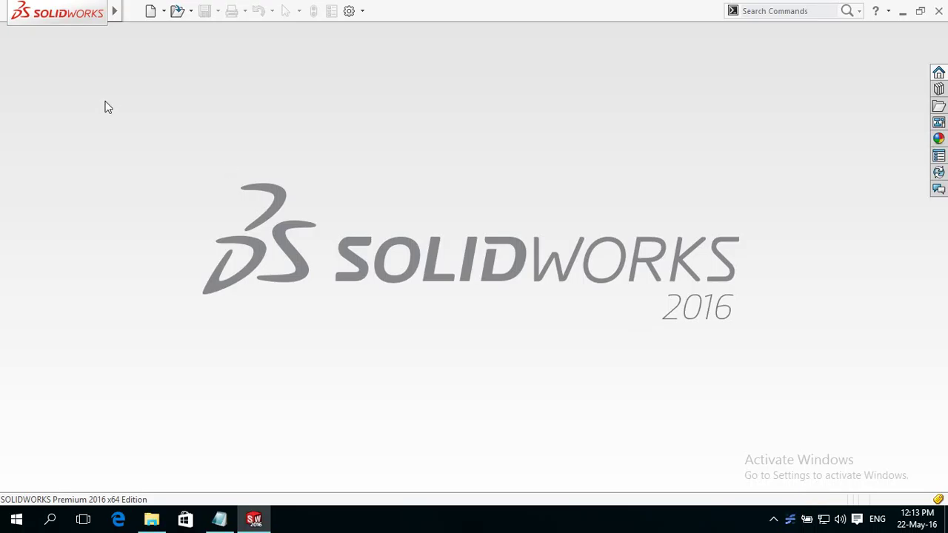
- Create a new part and draw a corner rectangle in a sketch on the Front Plane
{"action": "left_click", "coordinate": [149, 12]}
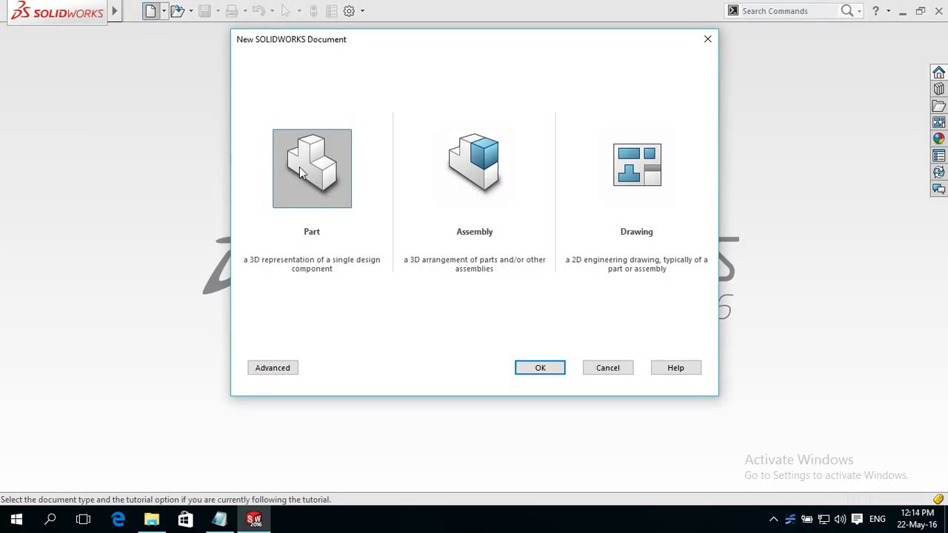
{"action": "left_click", "coordinate": [540, 368]}
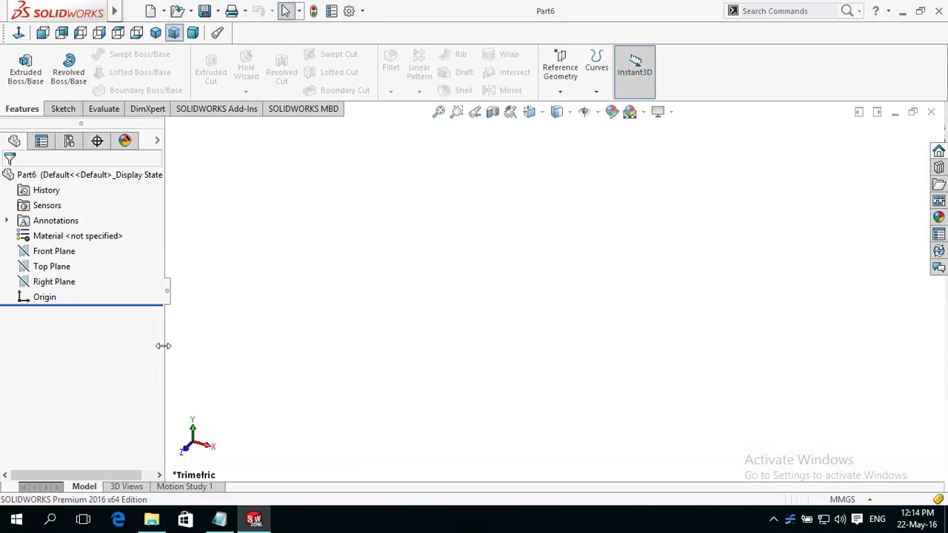
{"action": "left_click", "coordinate": [27, 256]}
{"action": "left_click", "coordinate": [36, 234]}
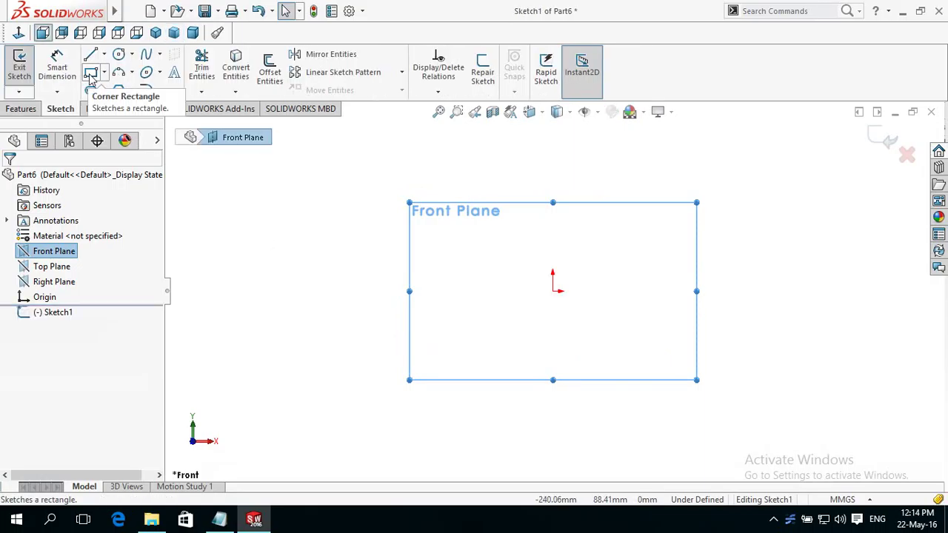
{"action": "left_click", "coordinate": [91, 76]}
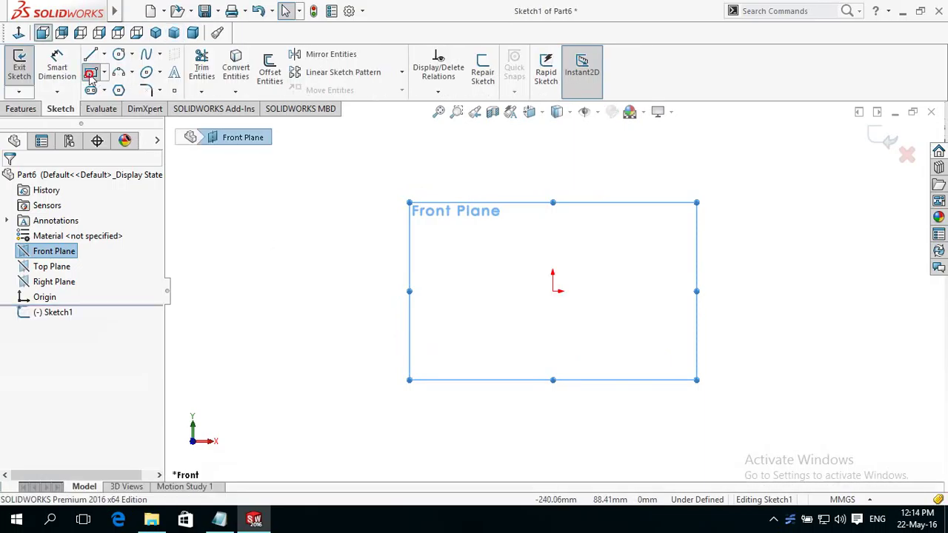
{"action": "left_click", "coordinate": [518, 303]}
{"action": "left_click", "coordinate": [640, 219]}
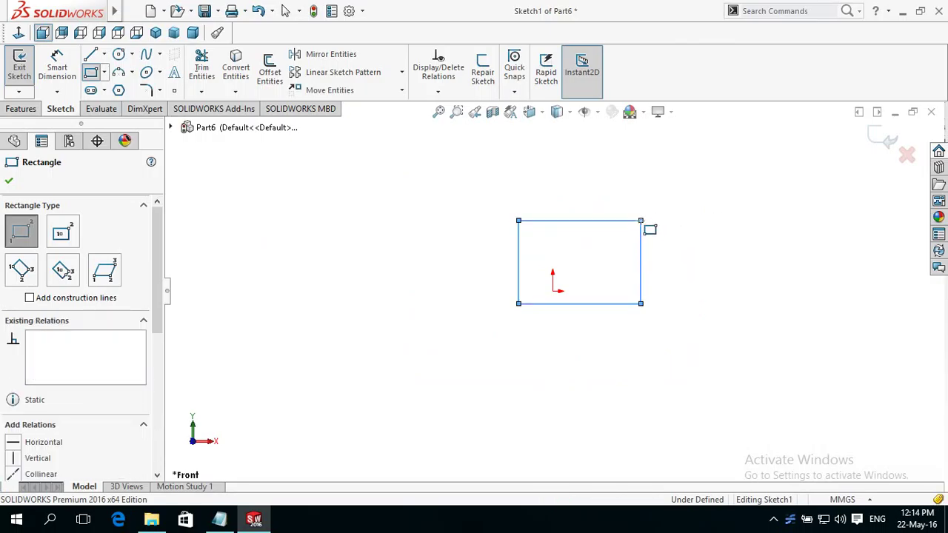
- Dimension the rectangle's width and height to 2 in each, making a 50.80 mm square
{"action": "left_click", "coordinate": [57, 67]}
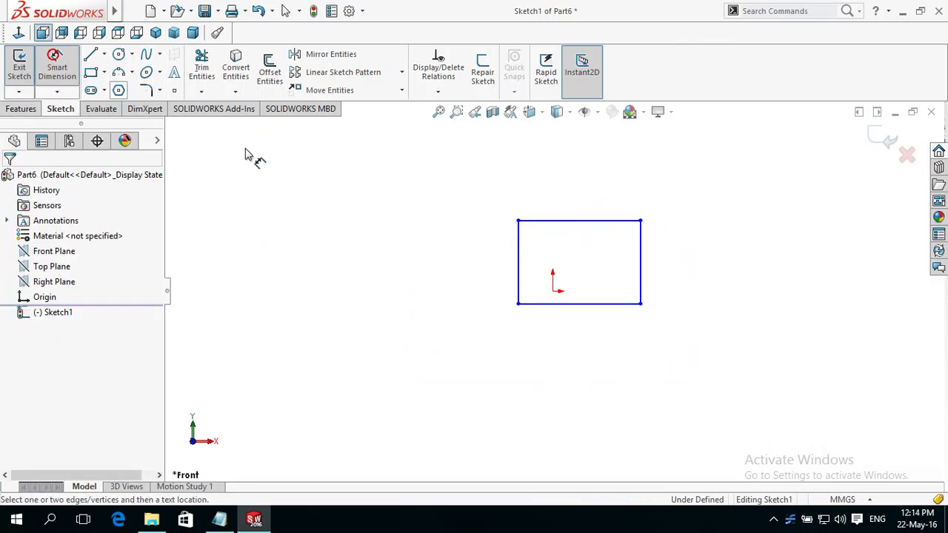
{"action": "left_click", "coordinate": [544, 305]}
{"action": "left_click", "coordinate": [466, 389]}
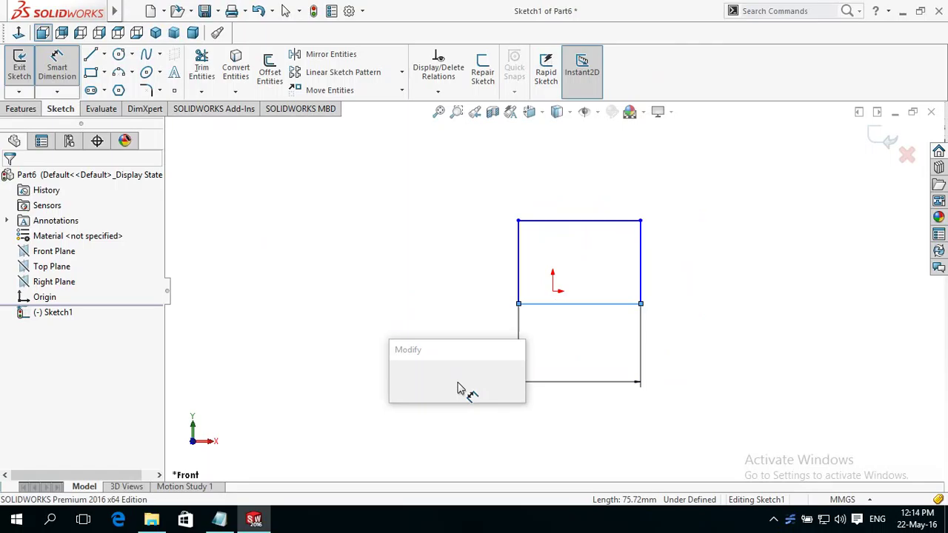
{"action": "type", "text": "2in"}
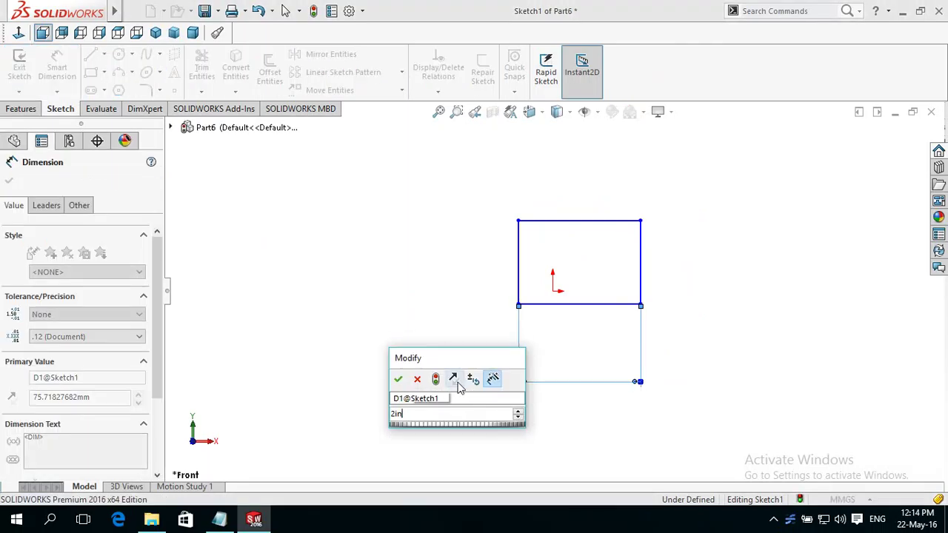
{"action": "key", "text": "Return"}
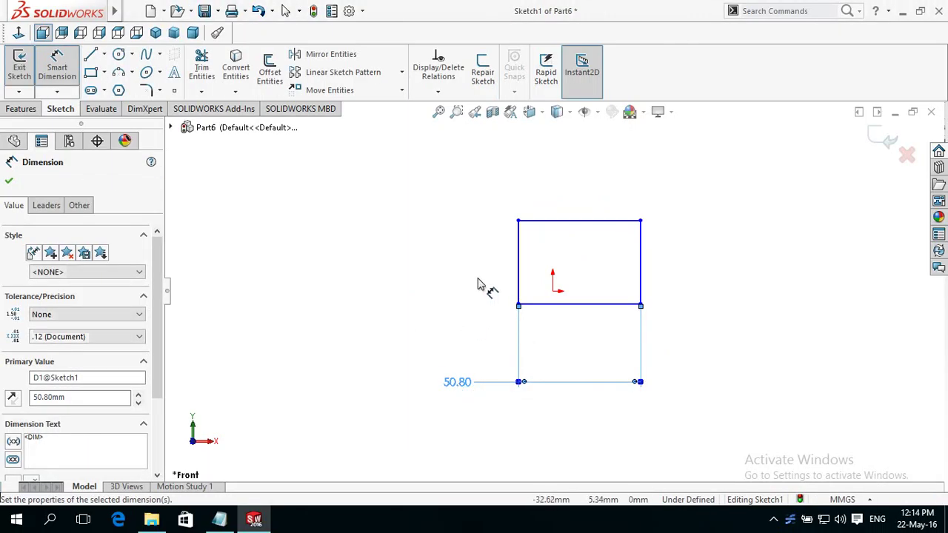
{"action": "left_click", "coordinate": [519, 285]}
{"action": "left_click", "coordinate": [421, 277]}
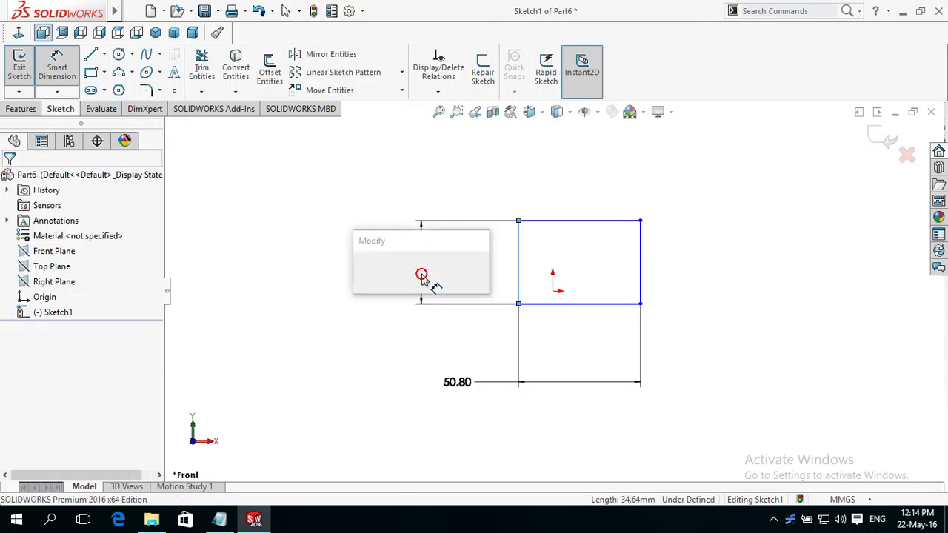
{"action": "type", "text": "2in"}
{"action": "key", "text": "Return"}
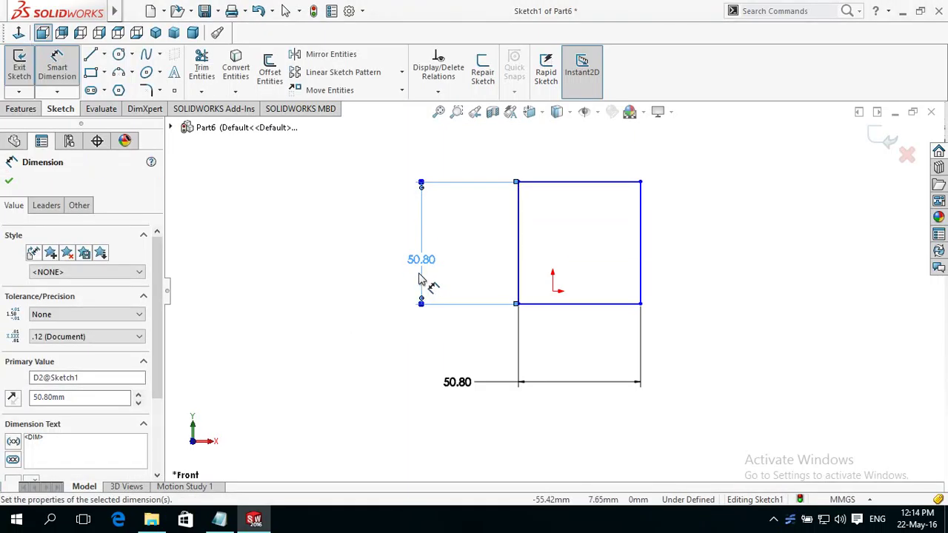
- Extrude the square sketch as a Blind Boss-Extrude, settling on a 90 mm depth
{"action": "left_click", "coordinate": [11, 111]}
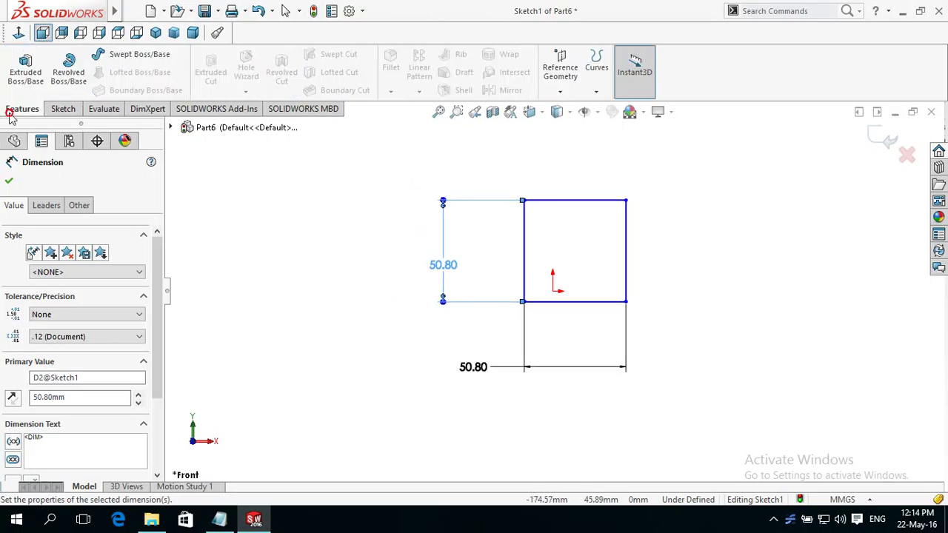
{"action": "left_click", "coordinate": [25, 68]}
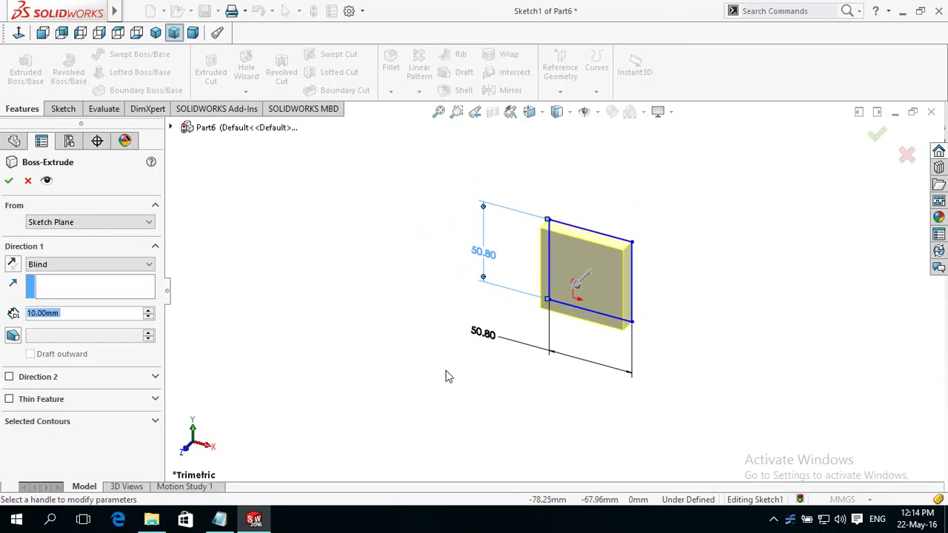
{"action": "middle_click_drag", "start_coordinate": [445, 376], "coordinate": [414, 391]}
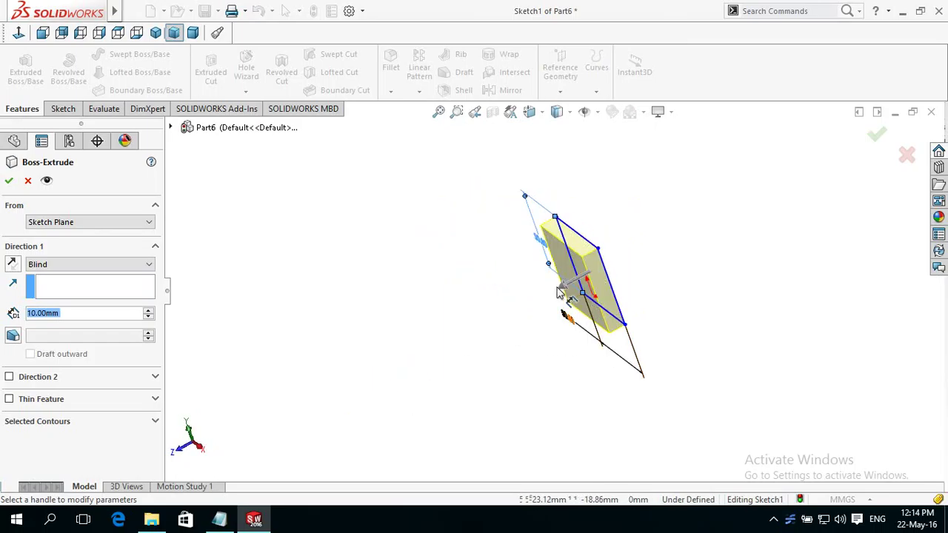
{"action": "left_click", "coordinate": [567, 317]}
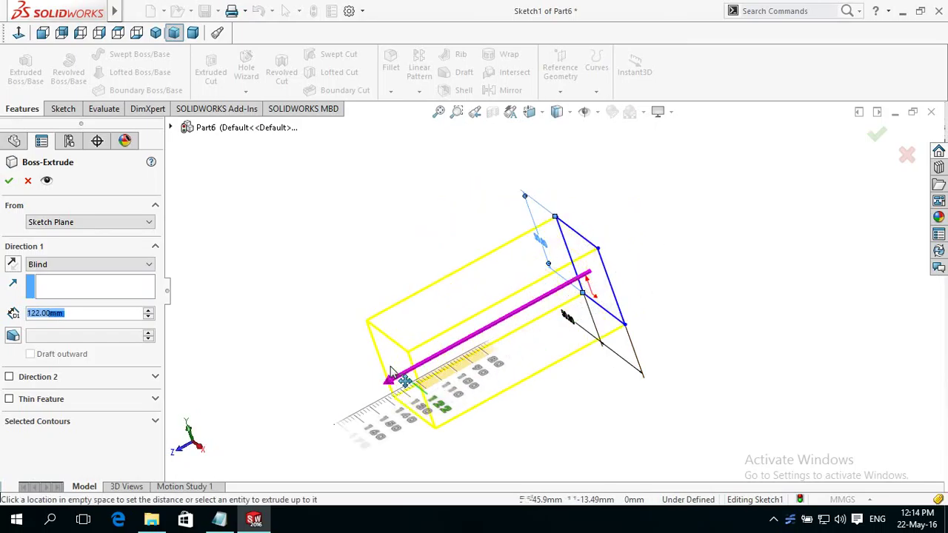
{"action": "left_click", "coordinate": [427, 350]}
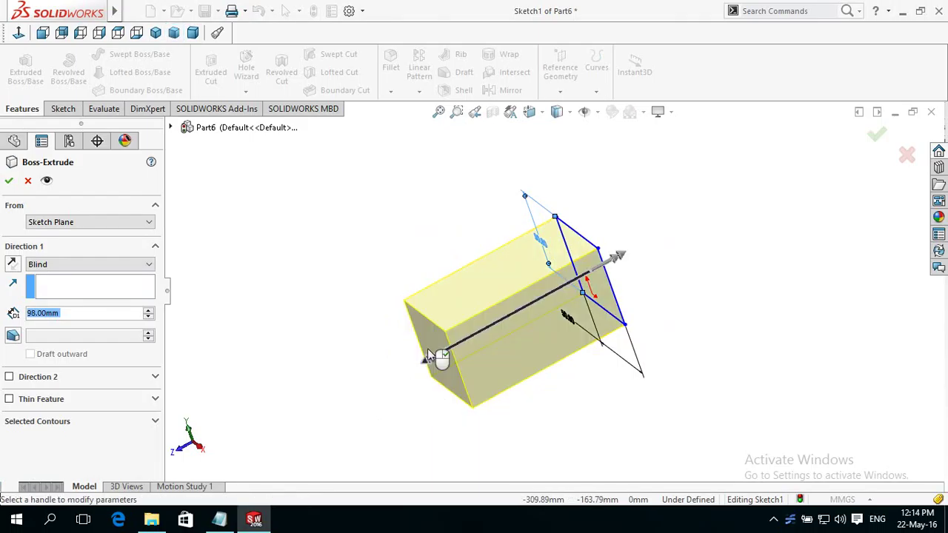
{"action": "mouse_move", "coordinate": [398, 294]}
{"action": "middle_mouse_down"}
{"action": "mouse_move", "coordinate": [313, 271]}
{"action": "mouse_move", "coordinate": [368, 180]}
{"action": "mouse_move", "coordinate": [333, 264]}
{"action": "middle_mouse_up"}
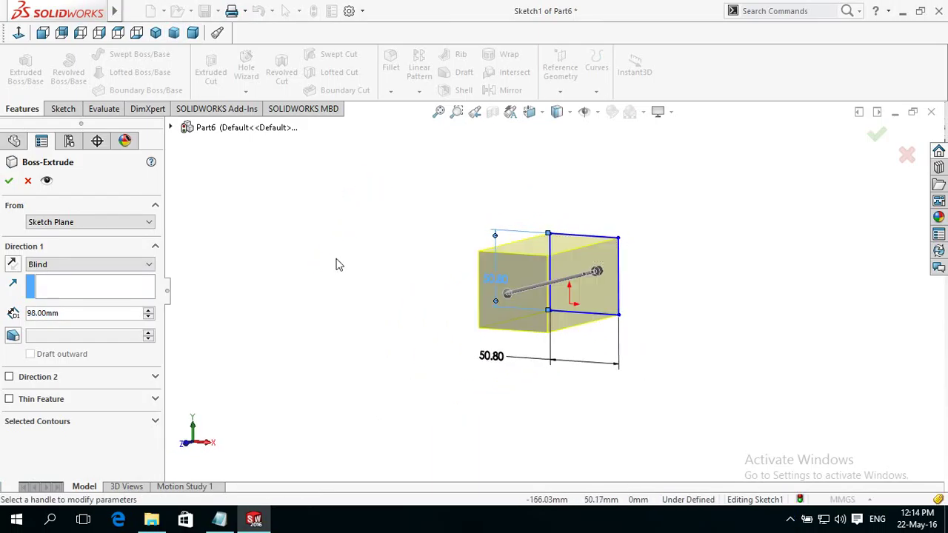
{"action": "double_click", "coordinate": [70, 314]}
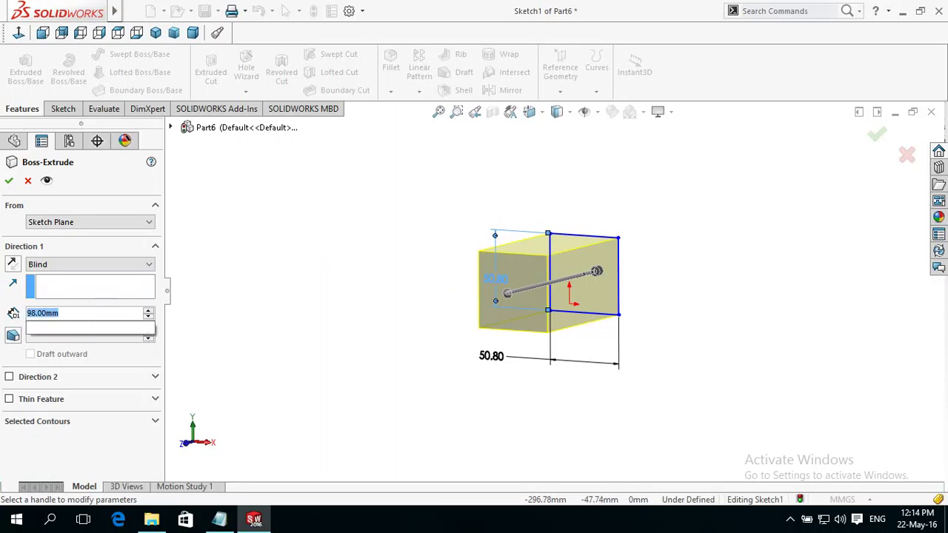
{"action": "type", "text": "20"}
{"action": "key", "text": "Return"}
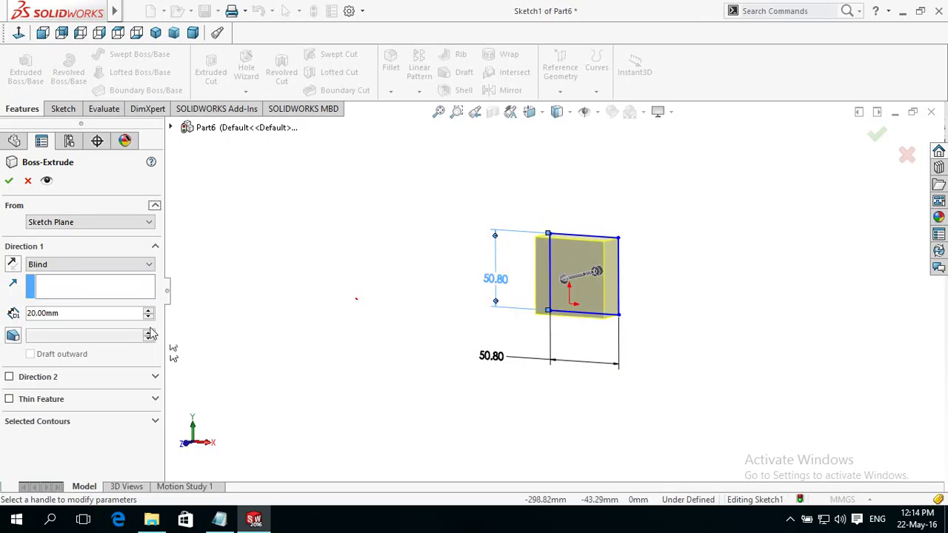
{"action": "left_click", "coordinate": [152, 310]}
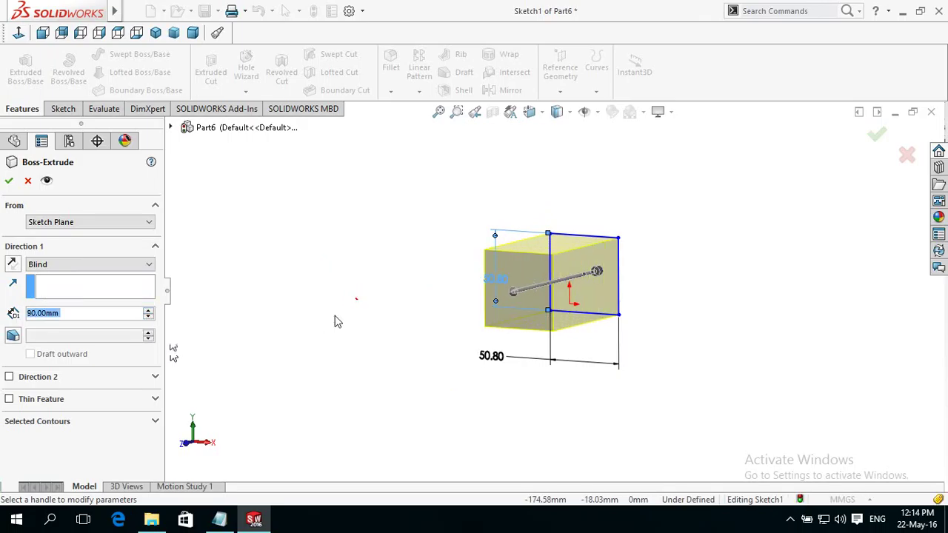
{"action": "mouse_move", "coordinate": [345, 345]}
{"action": "middle_mouse_down"}
{"action": "mouse_move", "coordinate": [309, 340]}
{"action": "mouse_move", "coordinate": [298, 358]}
{"action": "middle_mouse_up"}
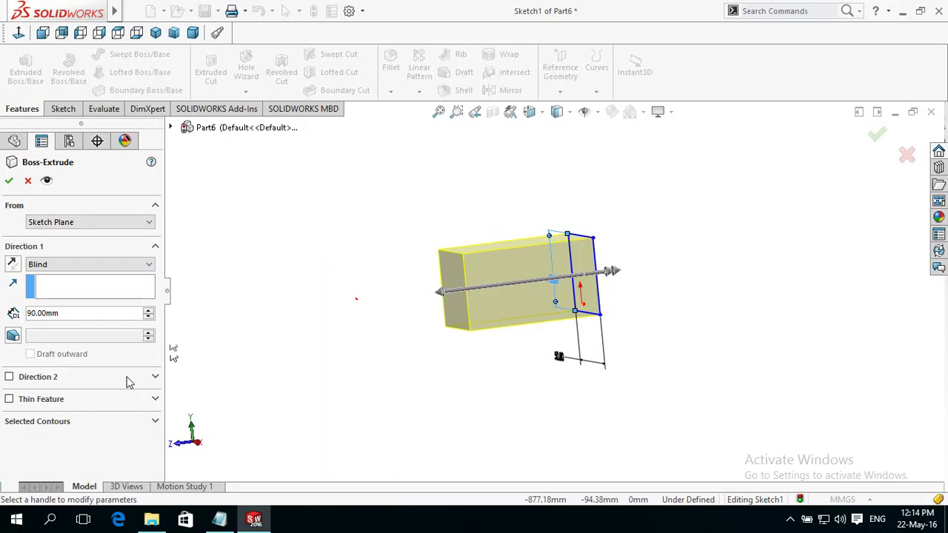
- Enable Direction 2 on the extrusion and set its depth to 100 mm
{"action": "left_click", "coordinate": [9, 376]}
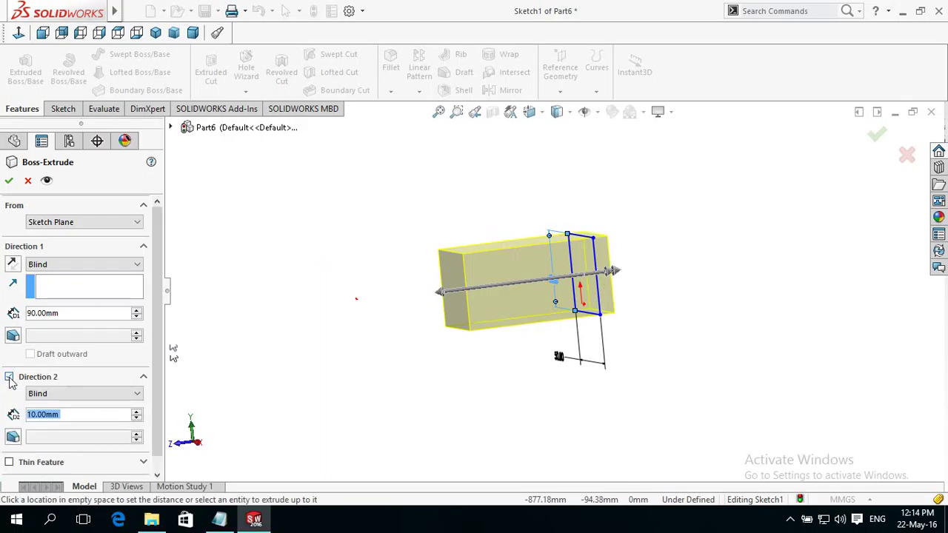
{"action": "left_click", "coordinate": [9, 377]}
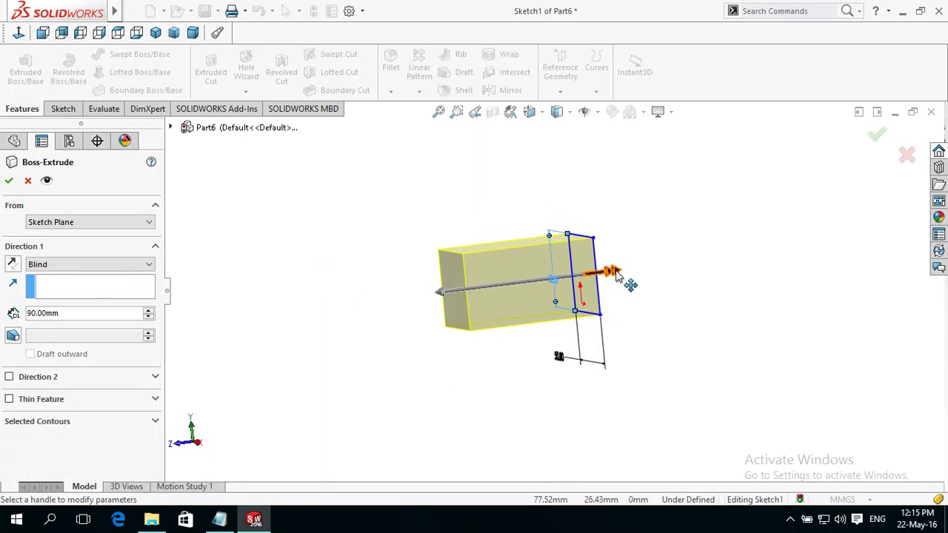
{"action": "left_click_drag", "start_coordinate": [615, 274], "coordinate": [664, 273]}
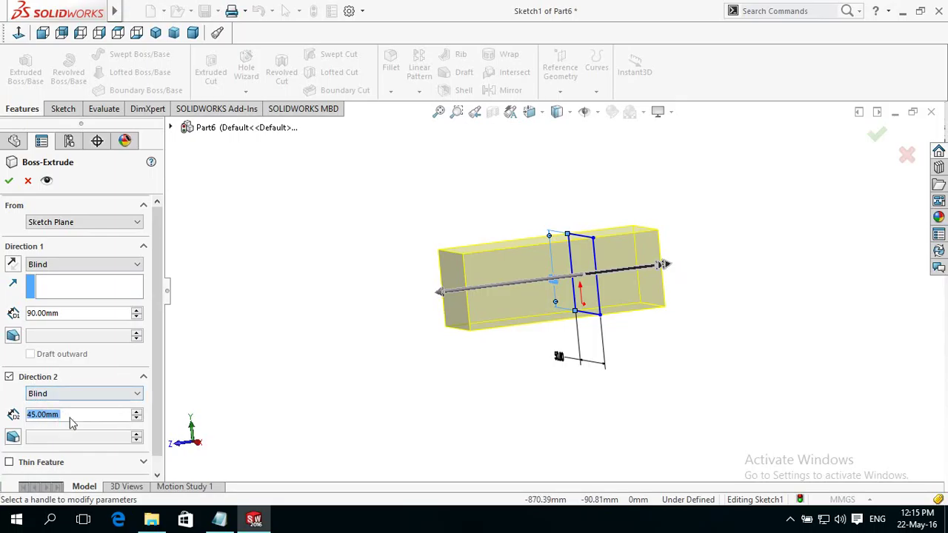
{"action": "left_click", "coordinate": [137, 412]}
{"action": "left_click", "coordinate": [137, 411]}
{"action": "left_click", "coordinate": [137, 412]}
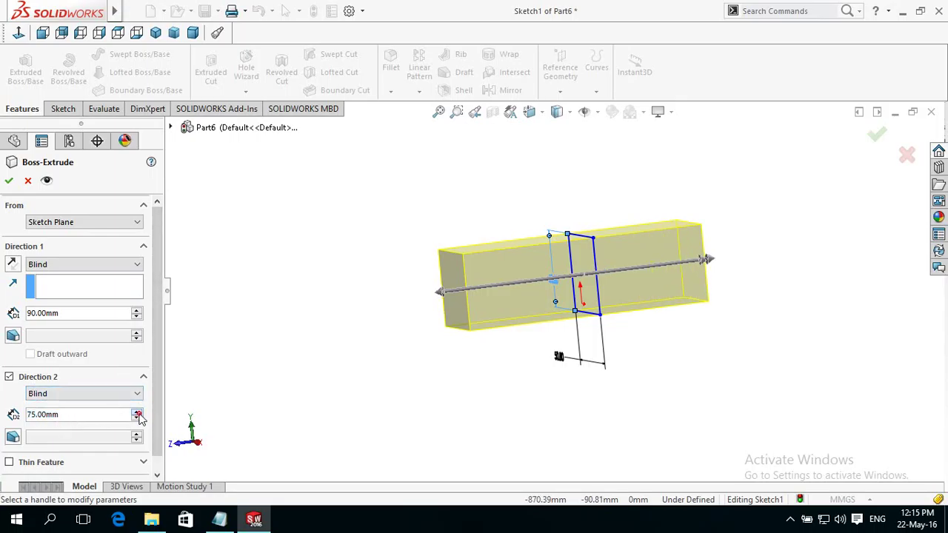
{"action": "left_click", "coordinate": [136, 411]}
{"action": "left_click", "coordinate": [137, 411]}
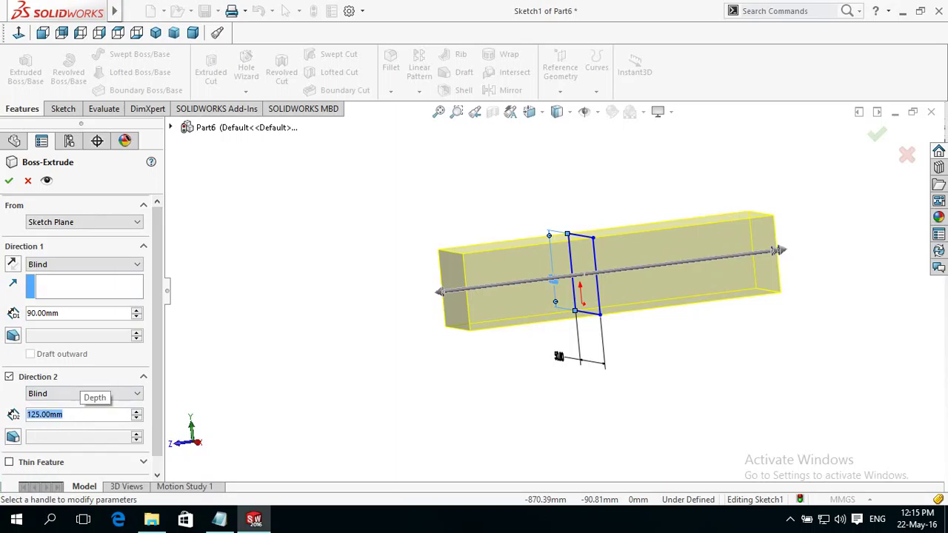
{"action": "type", "text": "100"}
{"action": "key", "text": "Return"}
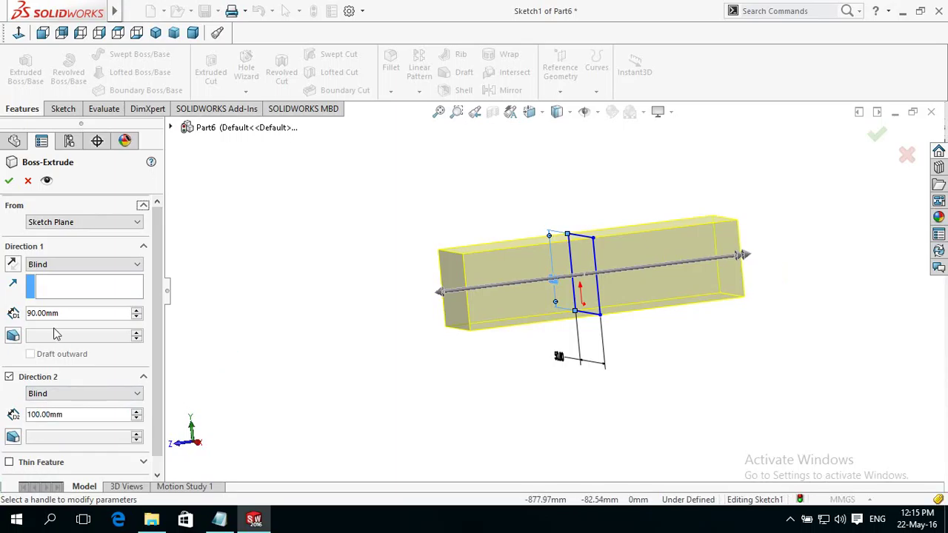
- Set the Direction 1 depth to 100 mm and orbit to check the two-way preview
{"action": "type", "text": "100"}
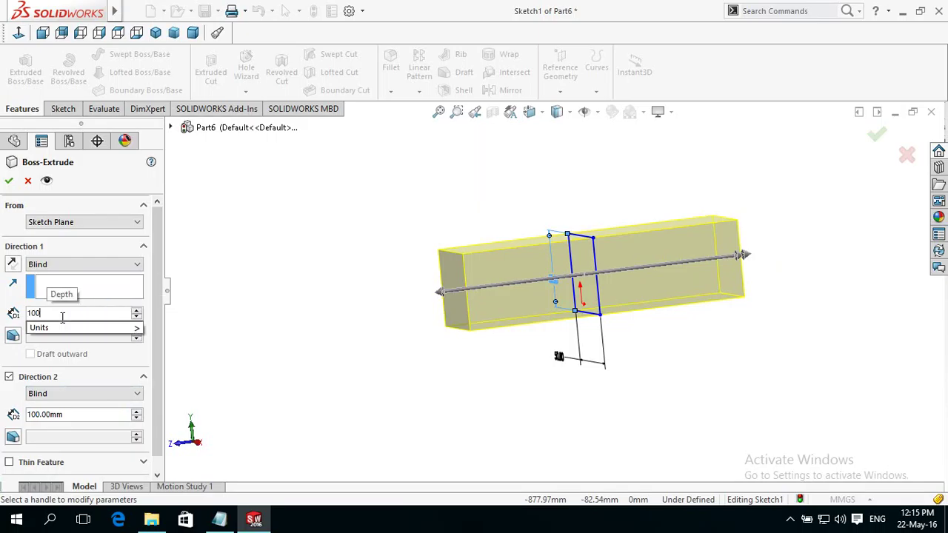
{"action": "left_click", "coordinate": [227, 323]}
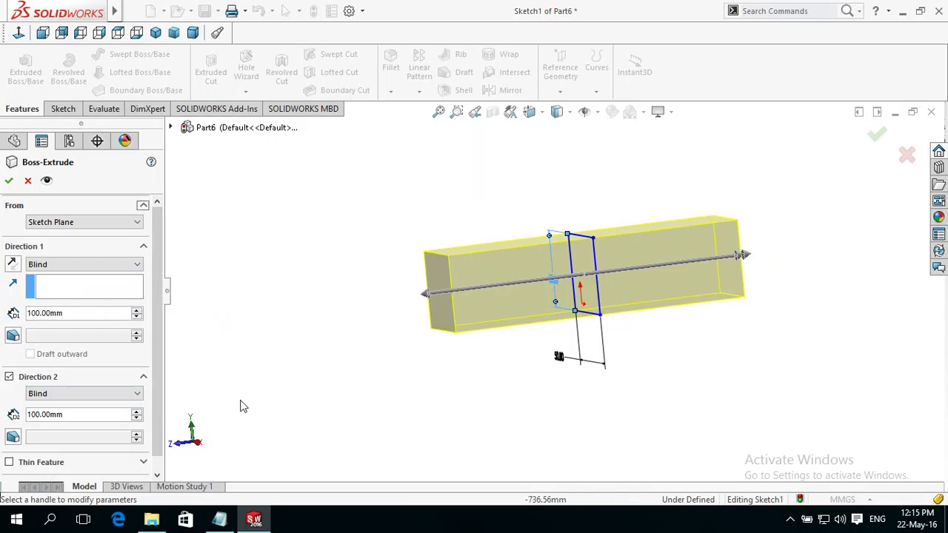
{"action": "middle_click_drag", "start_coordinate": [314, 370], "coordinate": [363, 360]}
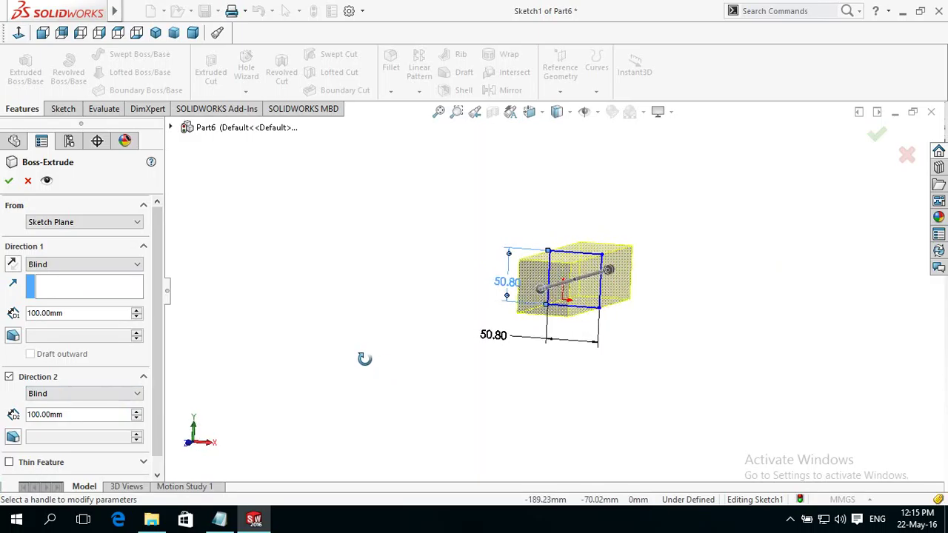
{"action": "scroll", "coordinate": [163, 406], "scroll_direction": "down", "scroll_amount": 1}
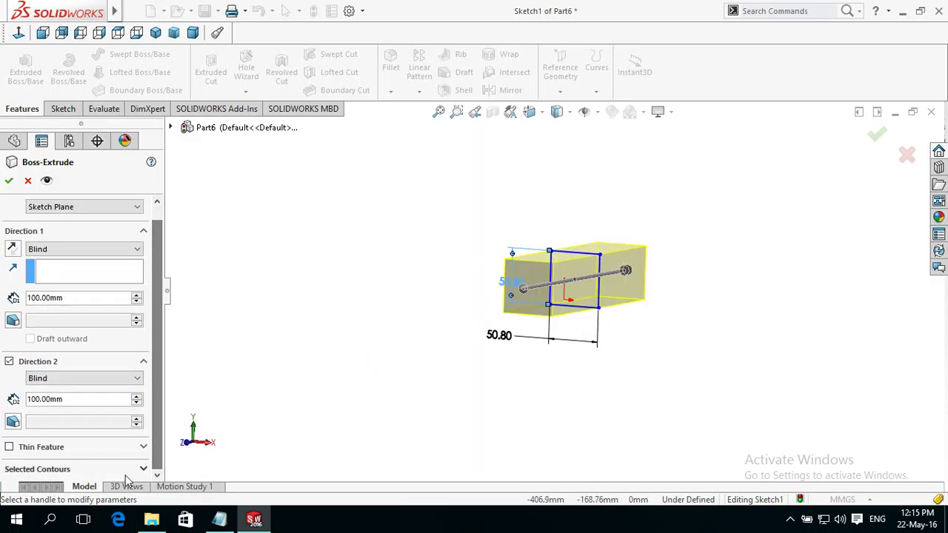
- Turn on Thin Feature, comparing the hollow and solid previews of the extrusion
{"action": "left_click", "coordinate": [8, 448]}
{"action": "mouse_move", "coordinate": [336, 319]}
{"action": "middle_mouse_down"}
{"action": "mouse_move", "coordinate": [404, 327]}
{"action": "mouse_move", "coordinate": [402, 317]}
{"action": "middle_mouse_up"}
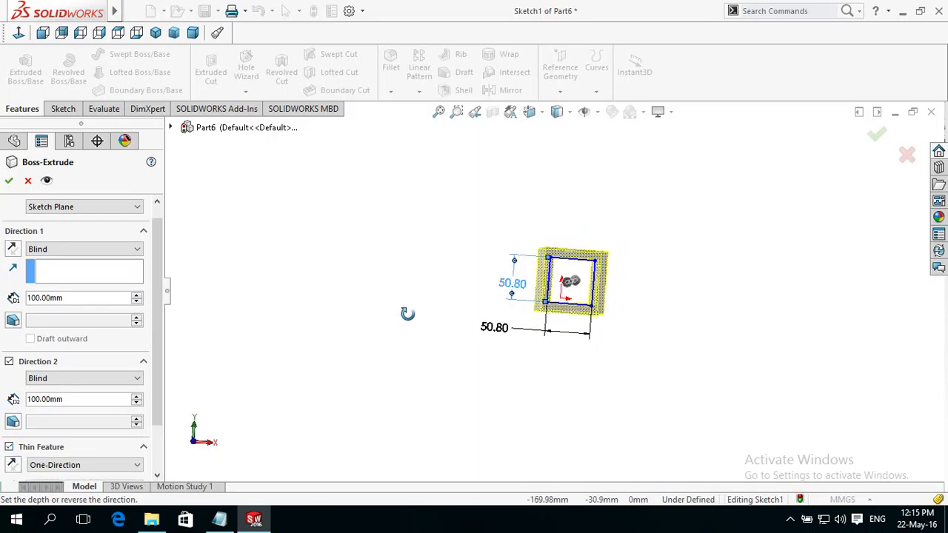
{"action": "left_click", "coordinate": [9, 447]}
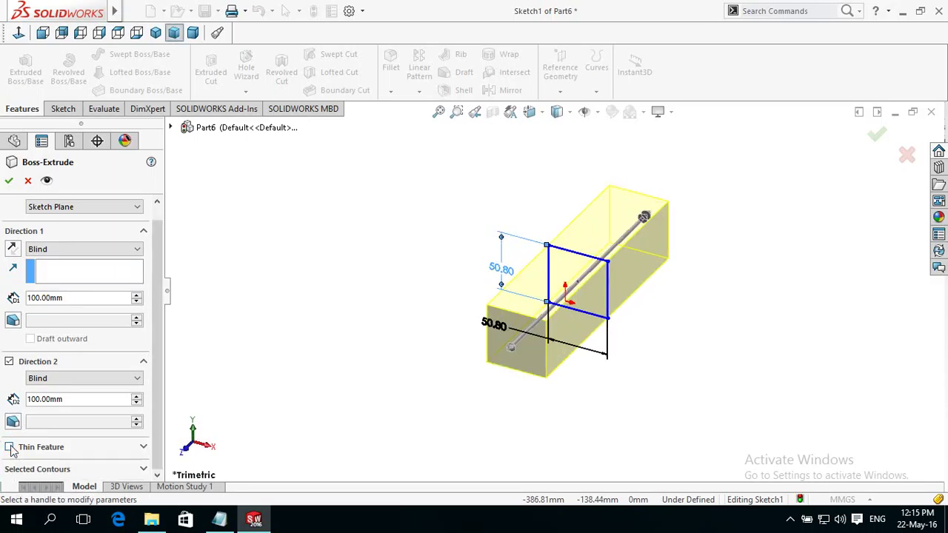
{"action": "left_click", "coordinate": [9, 447]}
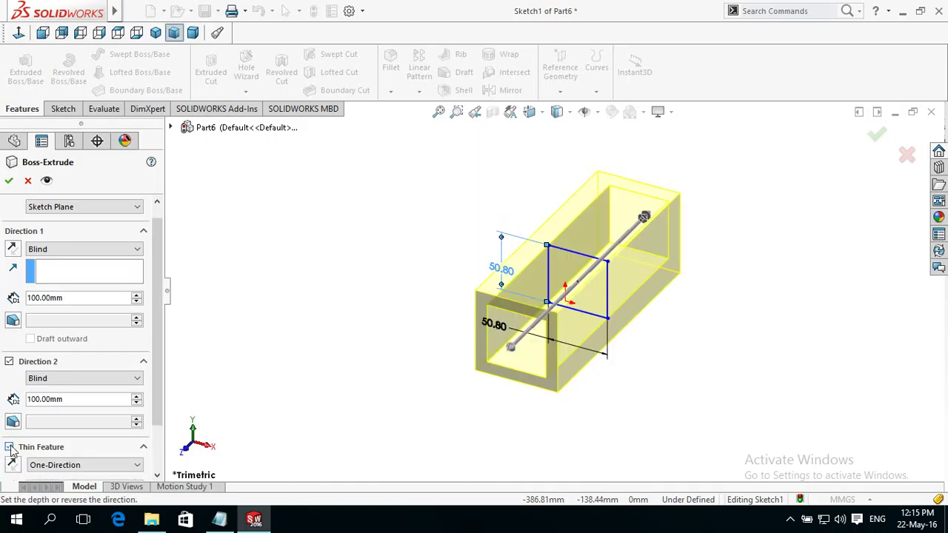
{"action": "left_click", "coordinate": [8, 447]}
{"action": "left_click", "coordinate": [9, 447]}
{"action": "scroll", "coordinate": [160, 415], "scroll_direction": "down", "scroll_amount": 2}
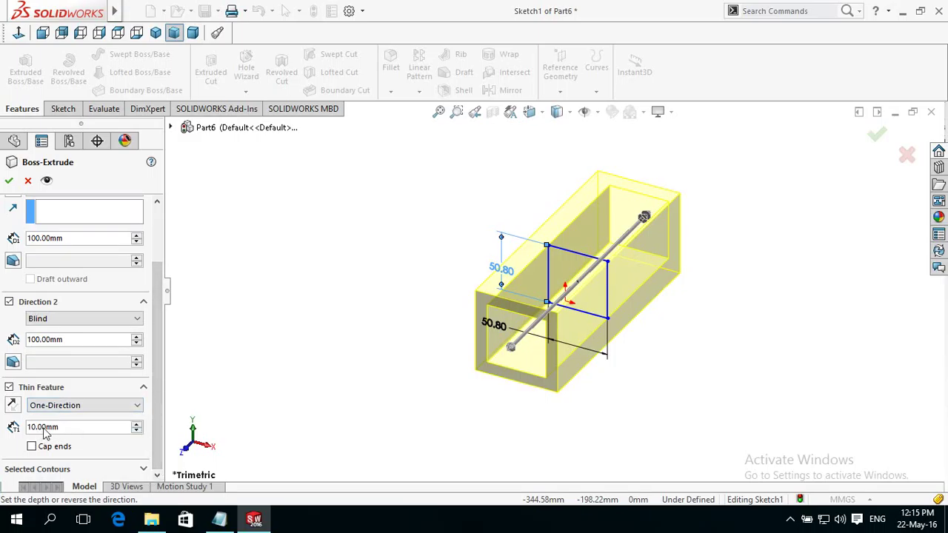
- Set the thin-wall thickness to 3.00 mm and zoom out on the tube
{"action": "left_click", "coordinate": [135, 424]}
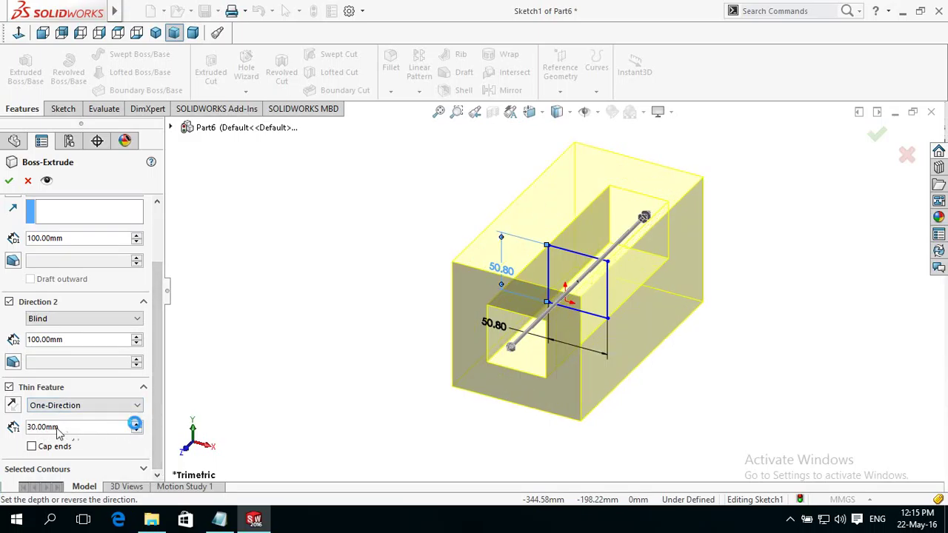
{"action": "left_click", "coordinate": [135, 430]}
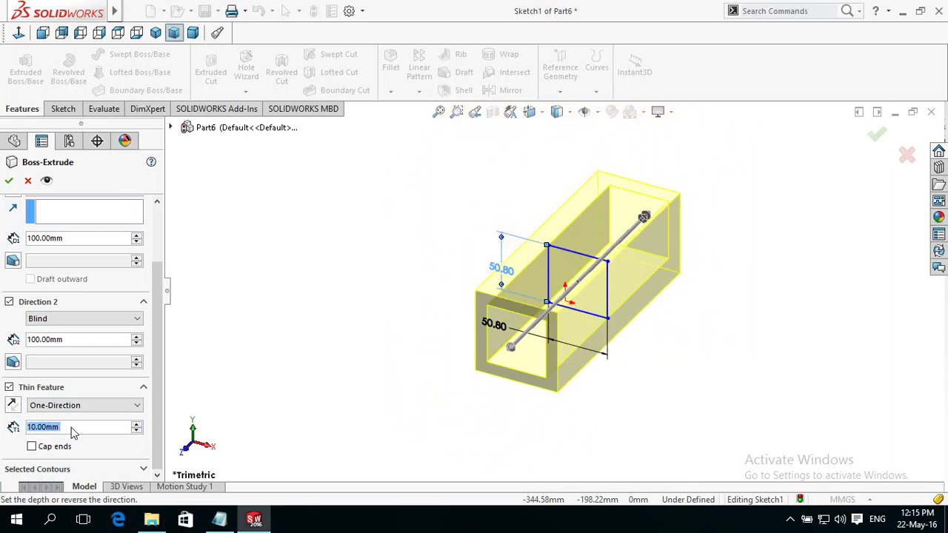
{"action": "type", "text": "3"}
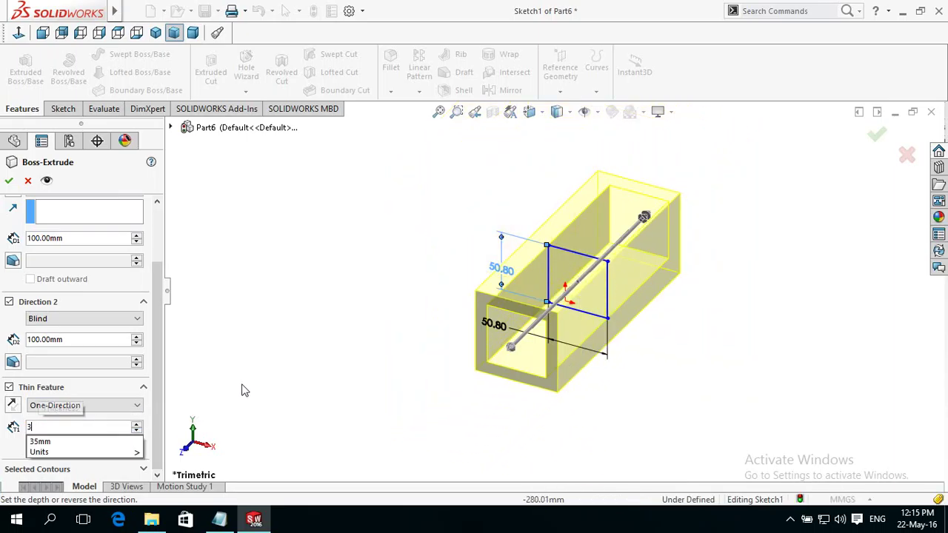
{"action": "key", "text": "Return"}
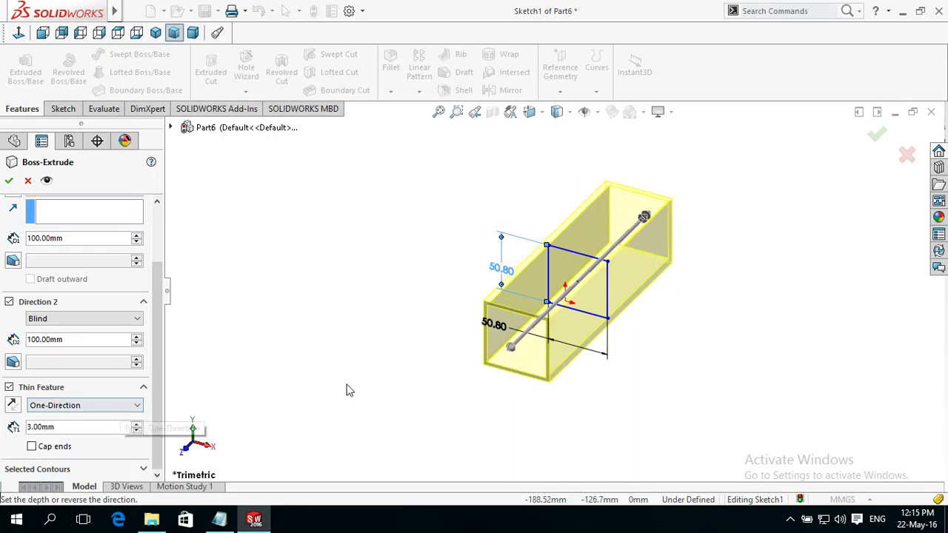
{"action": "key", "text": "z"}
{"action": "scroll", "coordinate": [540, 326], "scroll_direction": "down", "scroll_amount": 2}
{"action": "scroll", "coordinate": [530, 372], "scroll_direction": "down", "scroll_amount": 3}
{"action": "scroll", "coordinate": [528, 385], "scroll_direction": "down", "scroll_amount": 3}
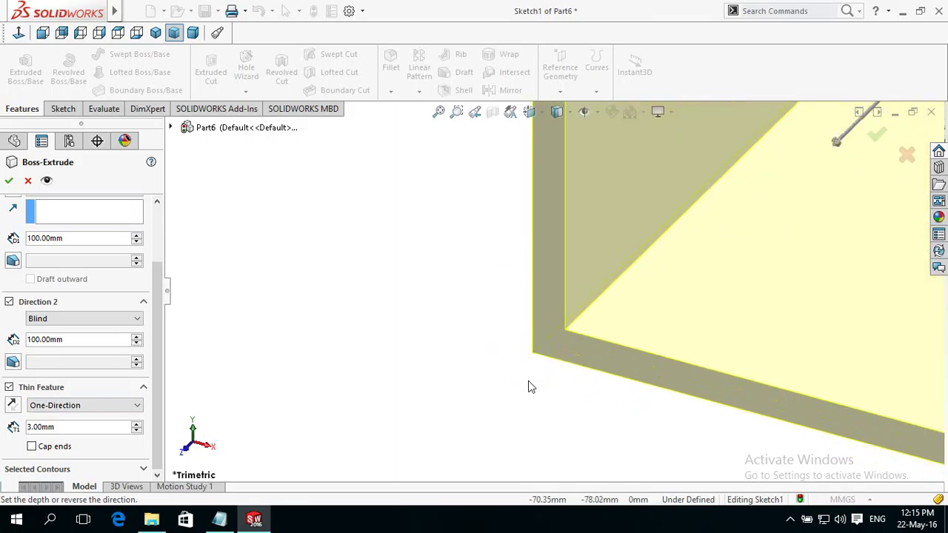
{"action": "scroll", "coordinate": [579, 327], "scroll_direction": "down", "scroll_amount": 2}
{"action": "scroll", "coordinate": [579, 327], "scroll_direction": "down", "scroll_amount": 2}
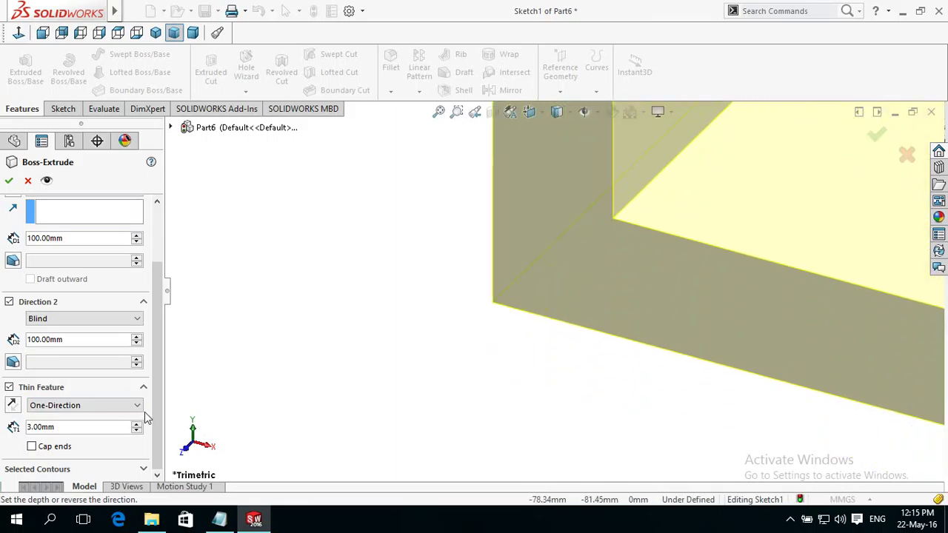
- Test Reverse Direction for the wall thickness and rotate the view to inspect the walls
{"action": "left_click", "coordinate": [18, 409]}
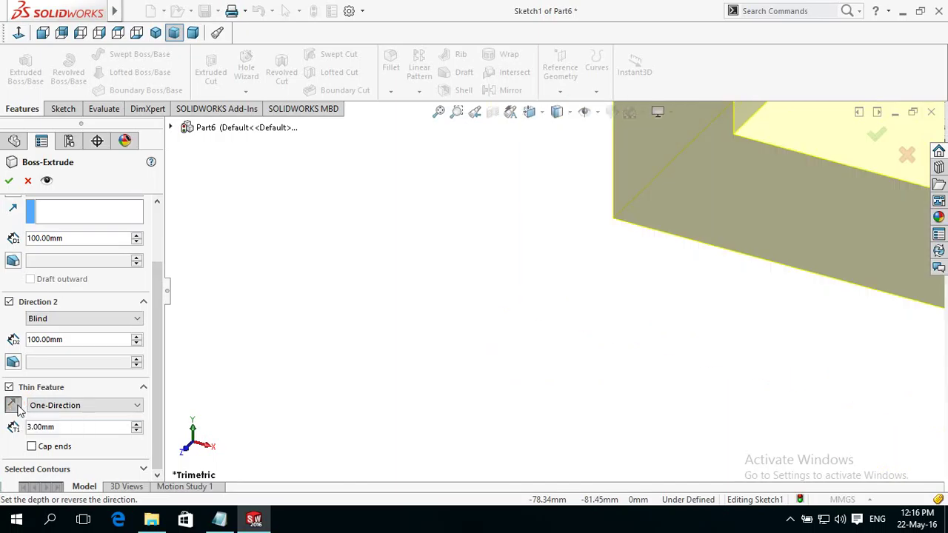
{"action": "left_click", "coordinate": [19, 409]}
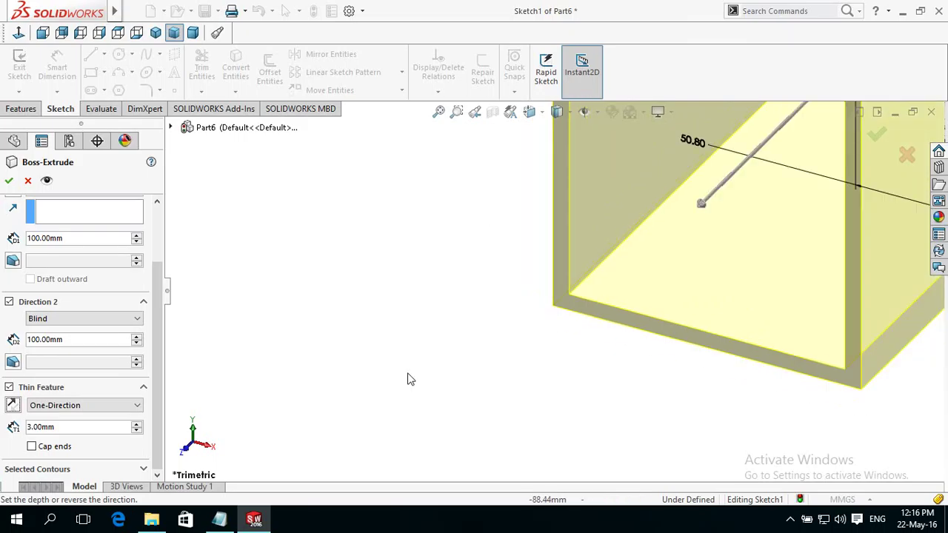
{"action": "middle_click_drag", "start_coordinate": [414, 389], "coordinate": [462, 320]}
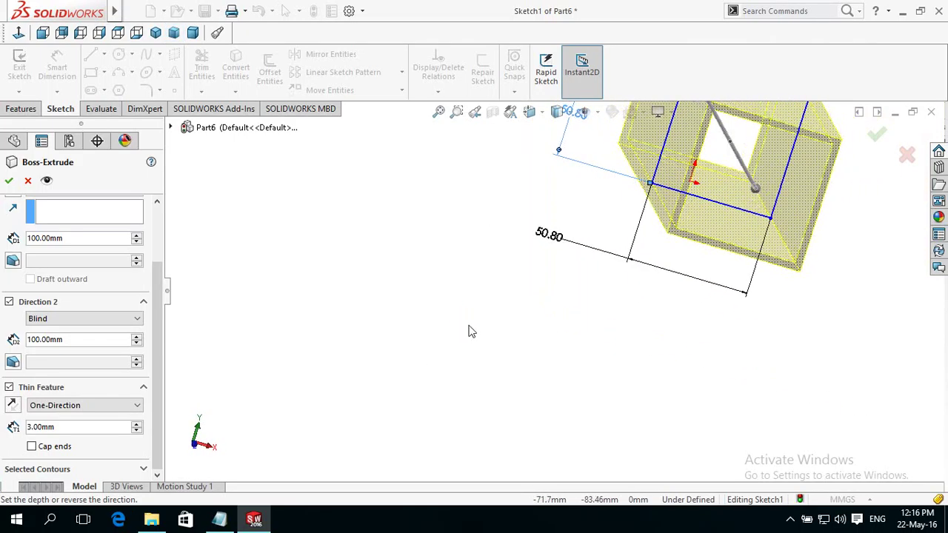
{"action": "scroll", "coordinate": [469, 330], "scroll_direction": "up", "scroll_amount": 3}
{"action": "scroll", "coordinate": [761, 287], "scroll_direction": "up", "scroll_amount": 2}
{"action": "mouse_move", "coordinate": [683, 289]}
{"action": "middle_mouse_down"}
{"action": "mouse_move", "coordinate": [677, 237]}
{"action": "mouse_move", "coordinate": [692, 222]}
{"action": "mouse_move", "coordinate": [681, 234]}
{"action": "middle_mouse_up"}
- View the tube preview square-on from the Front
{"action": "left_click", "coordinate": [41, 33]}
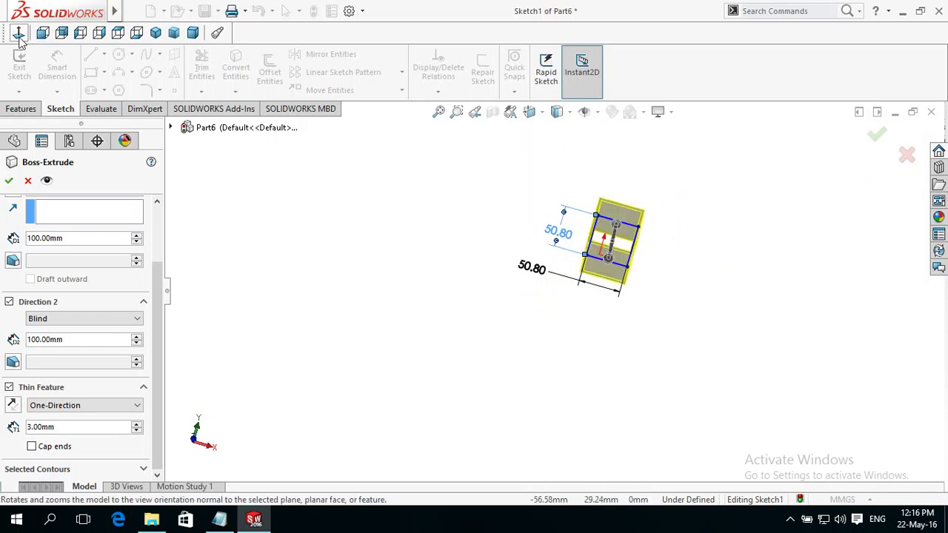
{"action": "left_click", "coordinate": [657, 111]}
{"action": "middle_click_drag", "start_coordinate": [307, 281], "coordinate": [602, 338]}
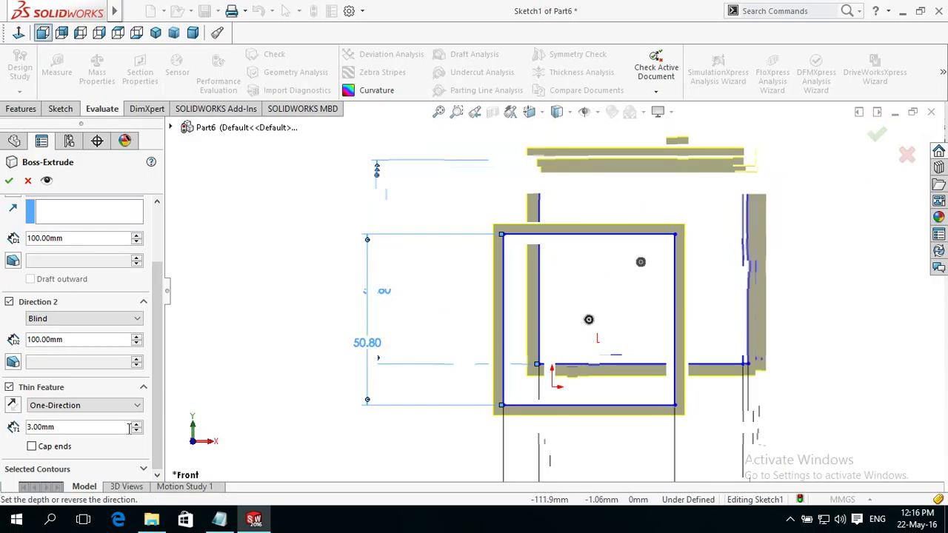
- Turn Reverse Direction off and open the Thin Feature One-Direction dropdown
{"action": "left_click", "coordinate": [16, 407]}
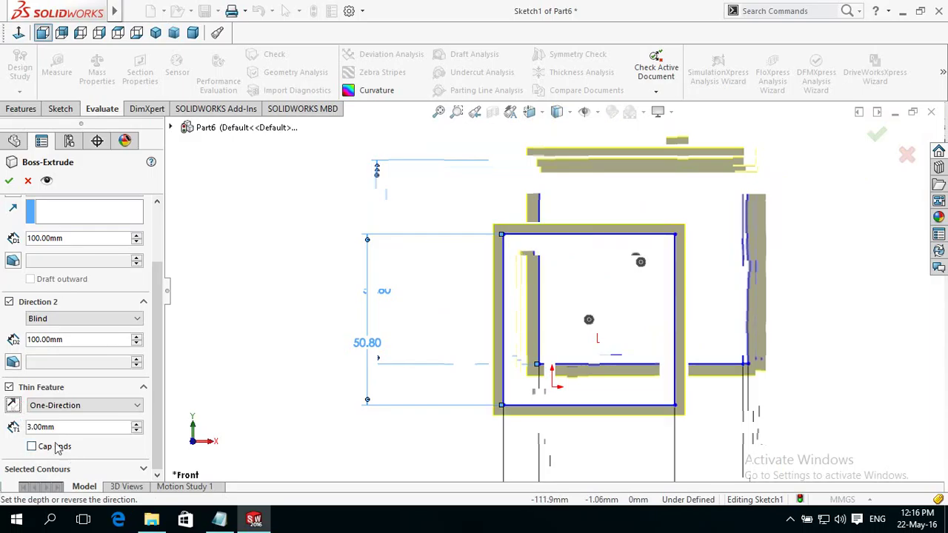
{"action": "left_click", "coordinate": [57, 405]}
{"action": "left_click", "coordinate": [58, 405]}
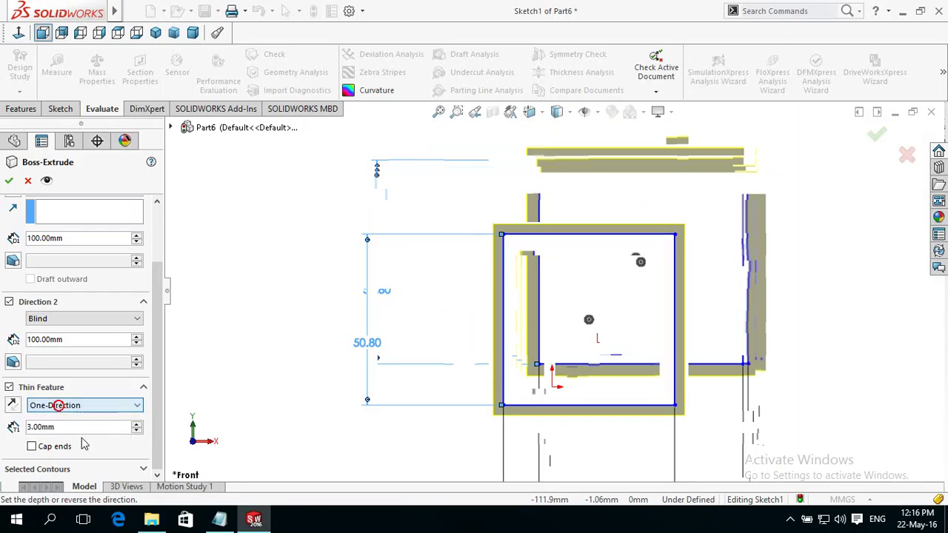
{"action": "left_click_drag", "start_coordinate": [155, 429], "coordinate": [156, 450]}
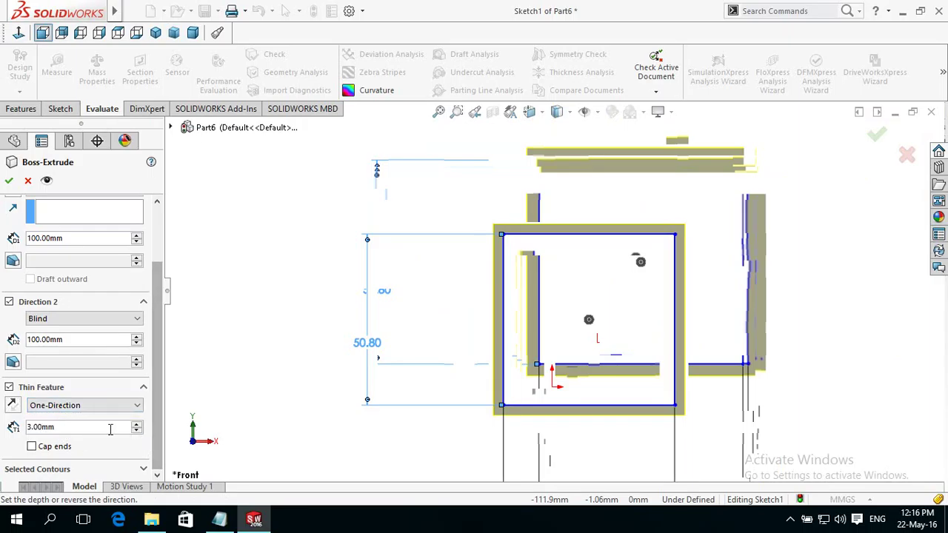
{"action": "left_click", "coordinate": [90, 411]}
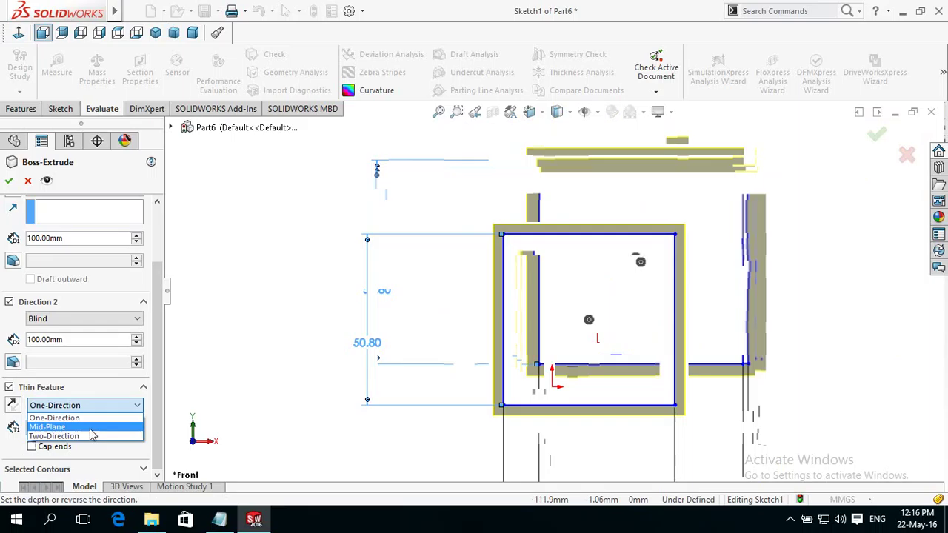
- Switch Thin Feature to Two-Direction with a 3.00 mm second thickness, creating Extrude-Thin1
{"action": "left_click", "coordinate": [78, 436]}
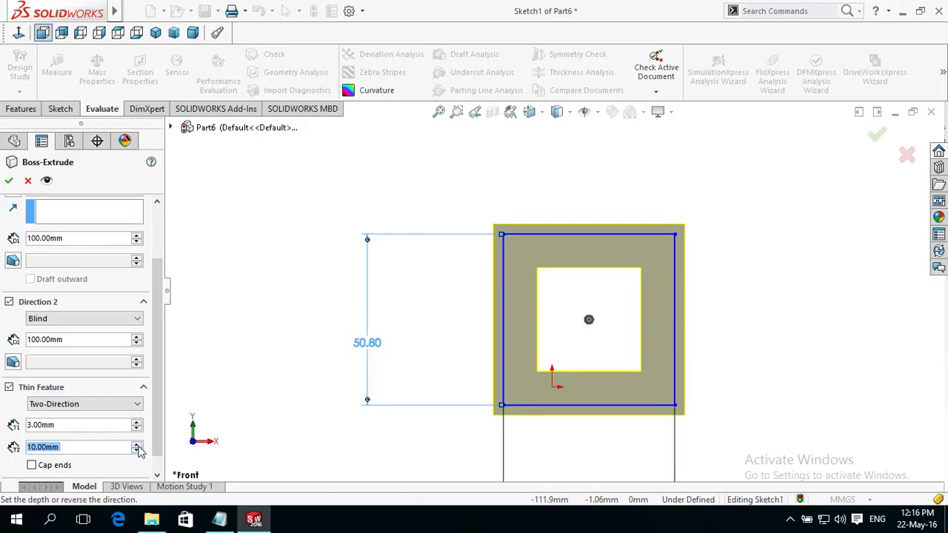
{"action": "left_click", "coordinate": [137, 445]}
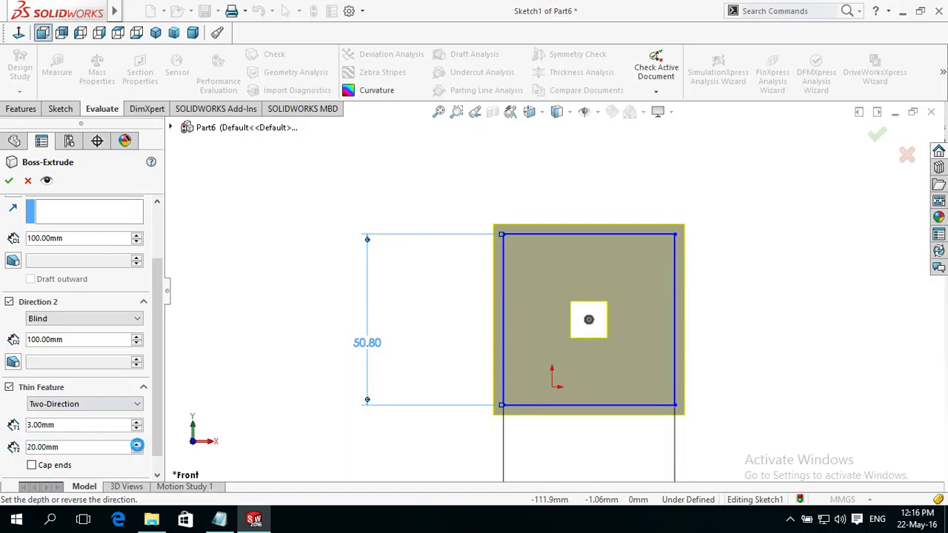
{"action": "left_click", "coordinate": [137, 450]}
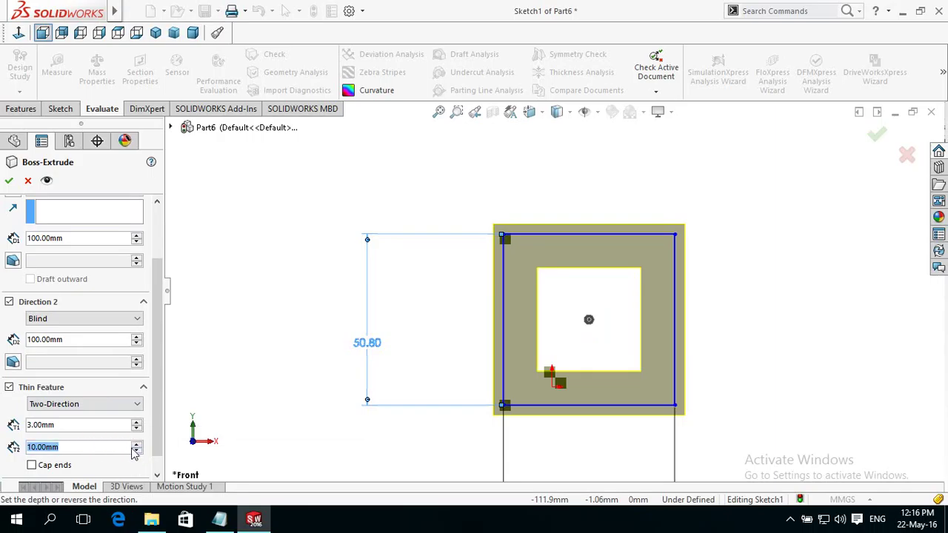
{"action": "type", "text": "2"}
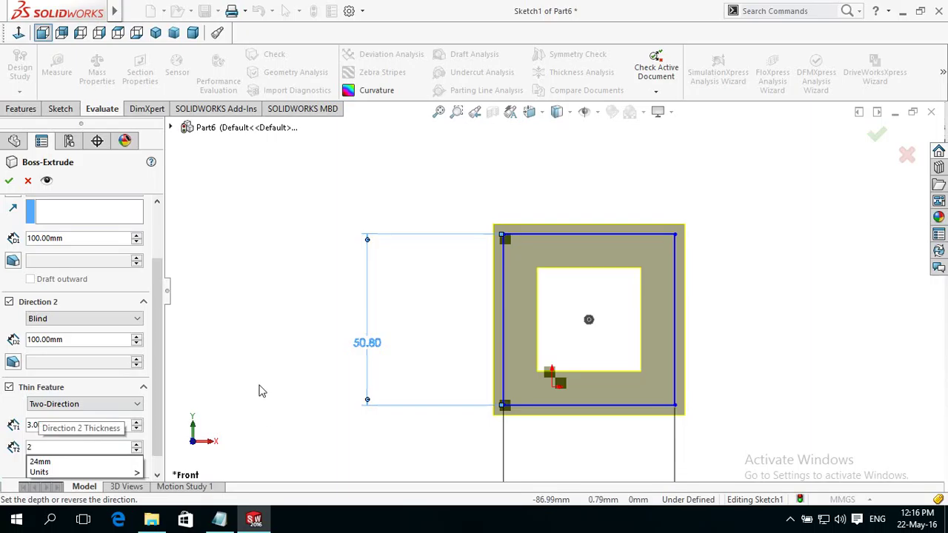
{"action": "key", "text": "BackSpace"}
{"action": "type", "text": "3"}
{"action": "key", "text": "Return"}
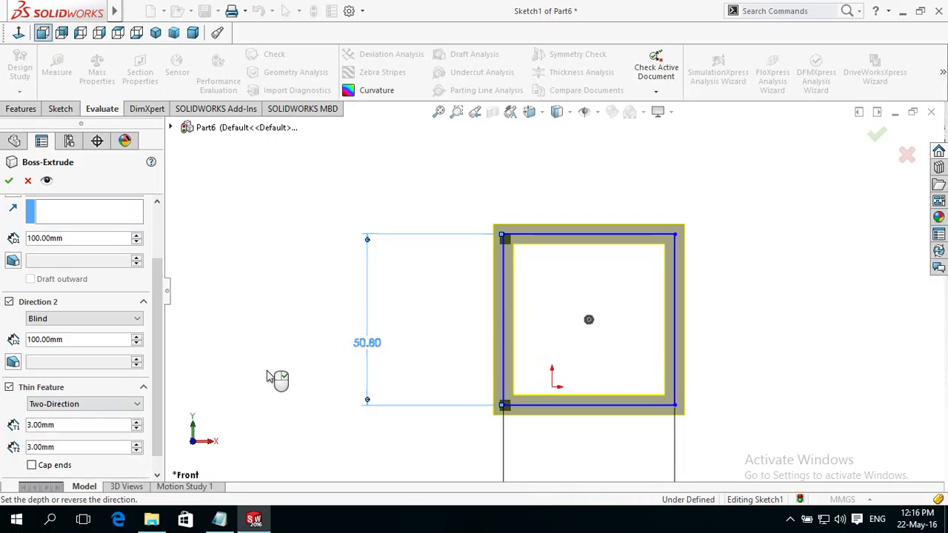
{"action": "middle_click_drag", "start_coordinate": [280, 382], "coordinate": [286, 359]}
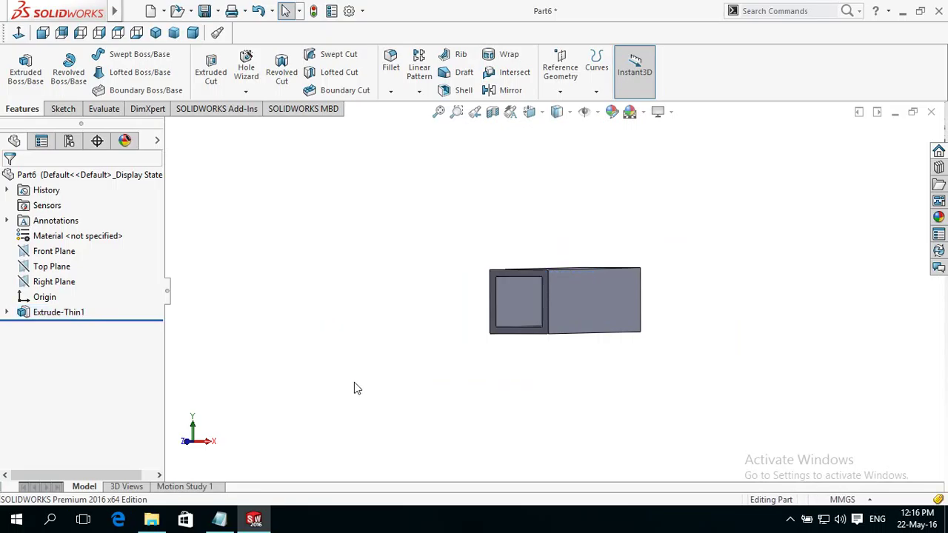
- Open Sketch2 on the tube's long outer side face
{"action": "mouse_move", "coordinate": [387, 359]}
{"action": "middle_mouse_down"}
{"action": "mouse_move", "coordinate": [479, 386]}
{"action": "mouse_move", "coordinate": [306, 373]}
{"action": "mouse_move", "coordinate": [358, 361]}
{"action": "middle_mouse_up"}
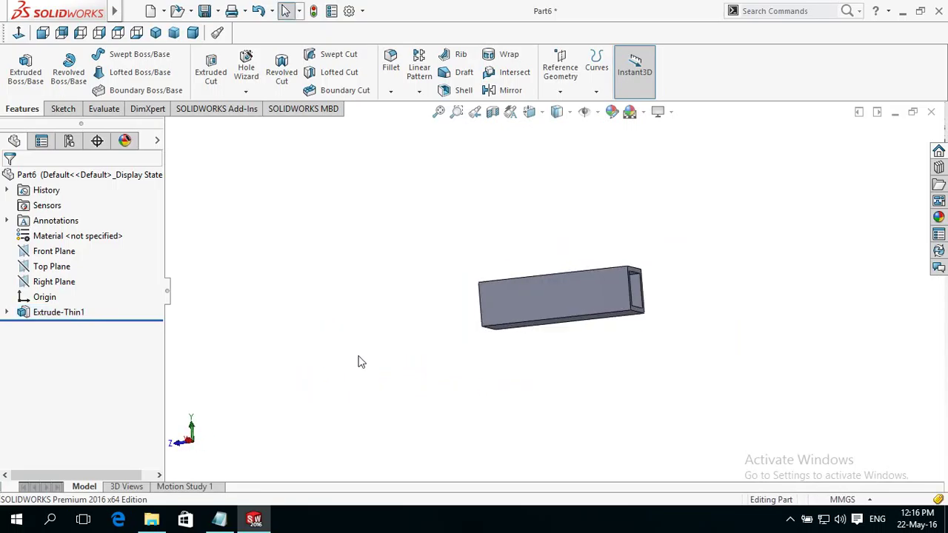
{"action": "left_click", "coordinate": [550, 303]}
{"action": "left_click", "coordinate": [604, 255]}
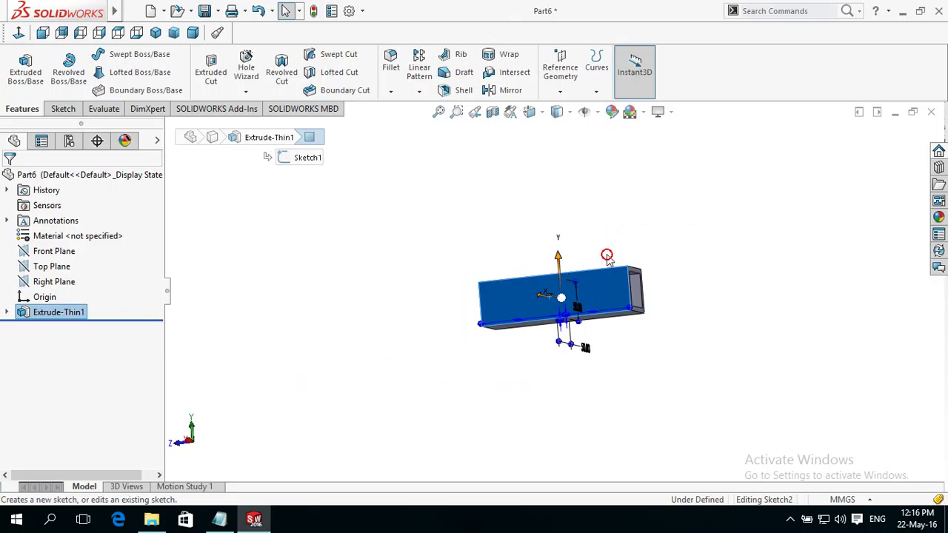
- Viewing normal to the face, draw a corner rectangle near its left end
{"action": "left_click", "coordinate": [16, 34]}
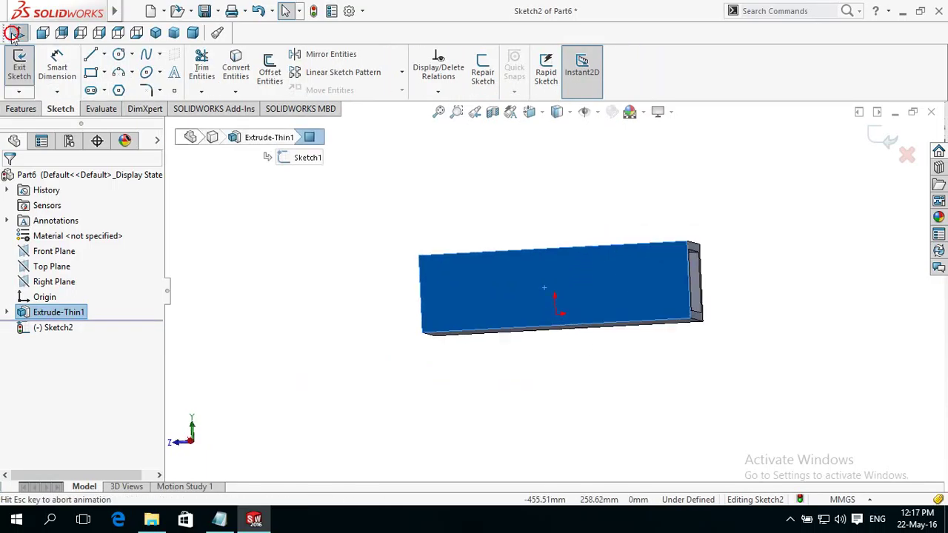
{"action": "left_click", "coordinate": [228, 252]}
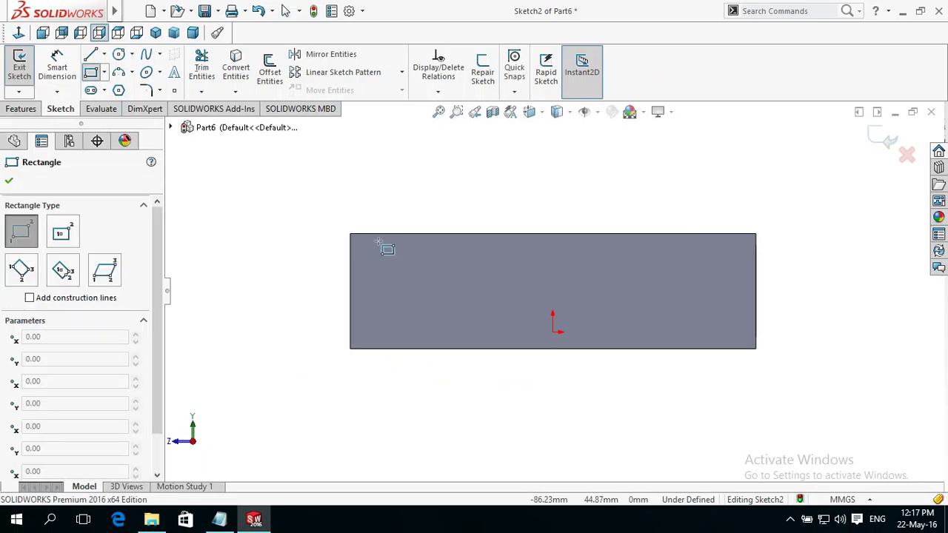
{"action": "left_click_drag", "start_coordinate": [378, 242], "coordinate": [442, 339]}
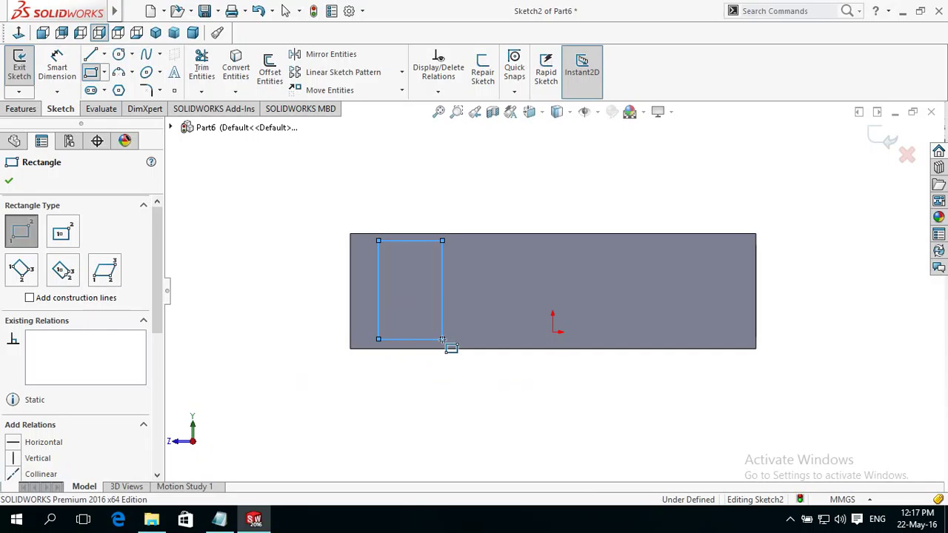
{"action": "key", "text": "Escape"}
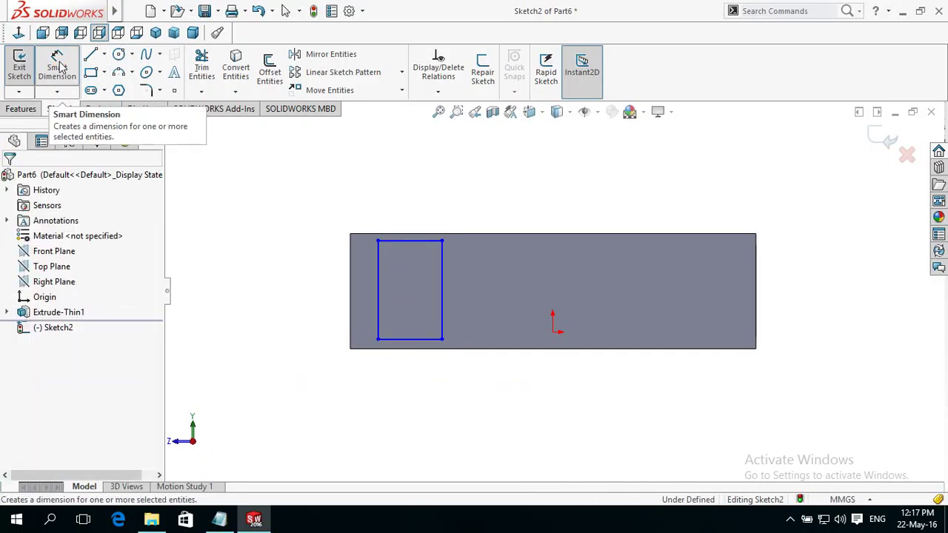
- Dimension the rectangle's left edge to a 50 mm height
{"action": "left_click", "coordinate": [57, 68]}
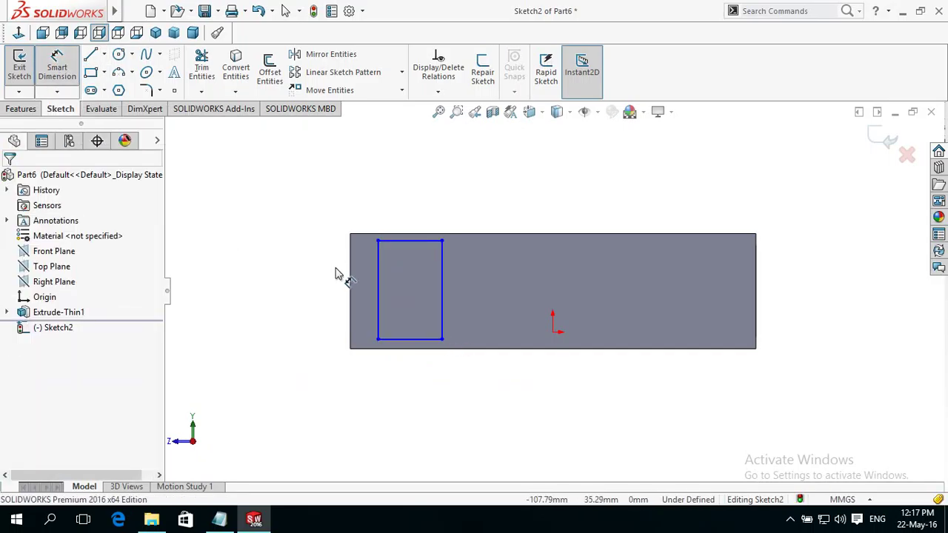
{"action": "left_click", "coordinate": [378, 288]}
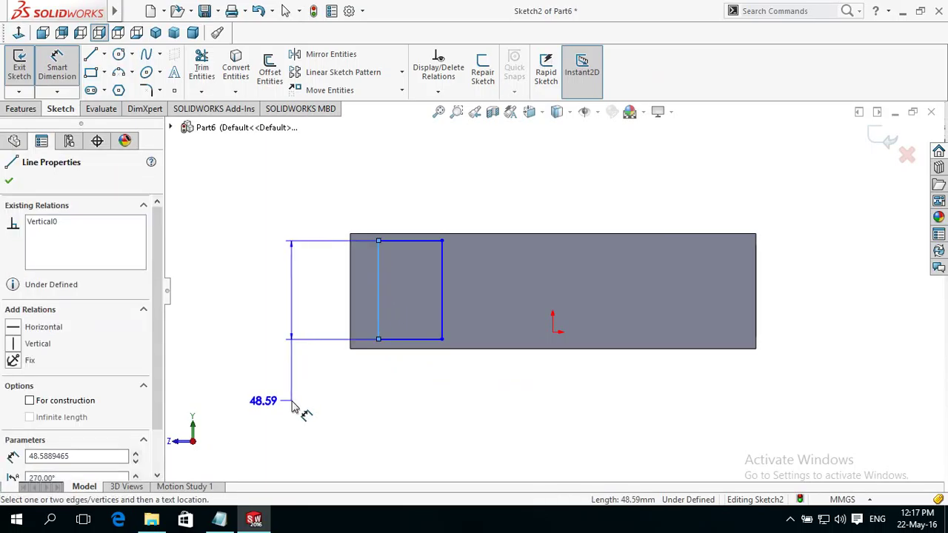
{"action": "left_click", "coordinate": [293, 408]}
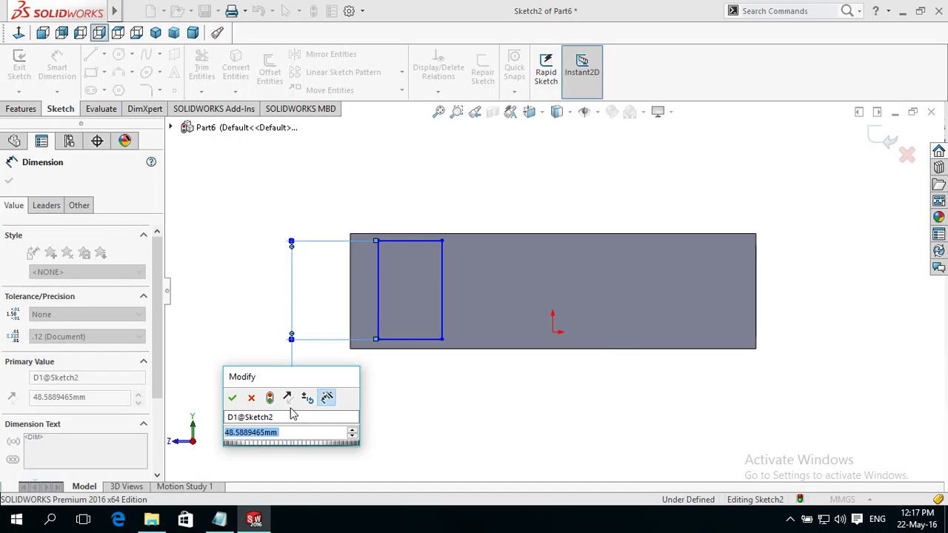
{"action": "type", "text": "50"}
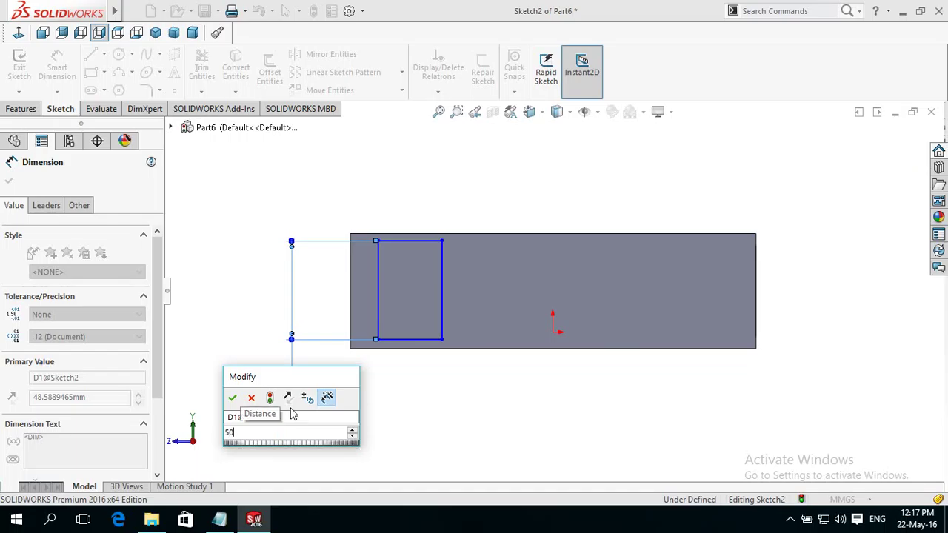
{"action": "key", "text": "Return"}
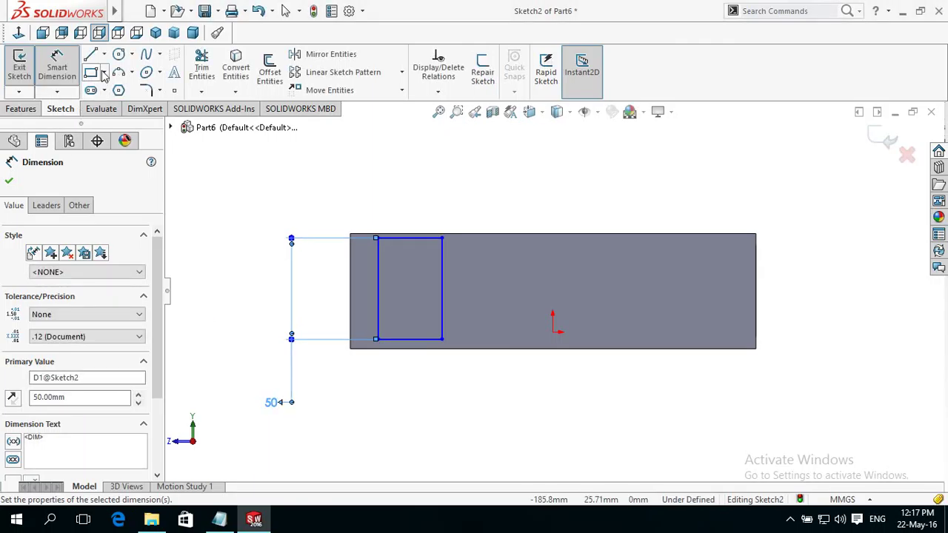
{"action": "left_click", "coordinate": [104, 54]}
{"action": "left_click", "coordinate": [115, 90]}
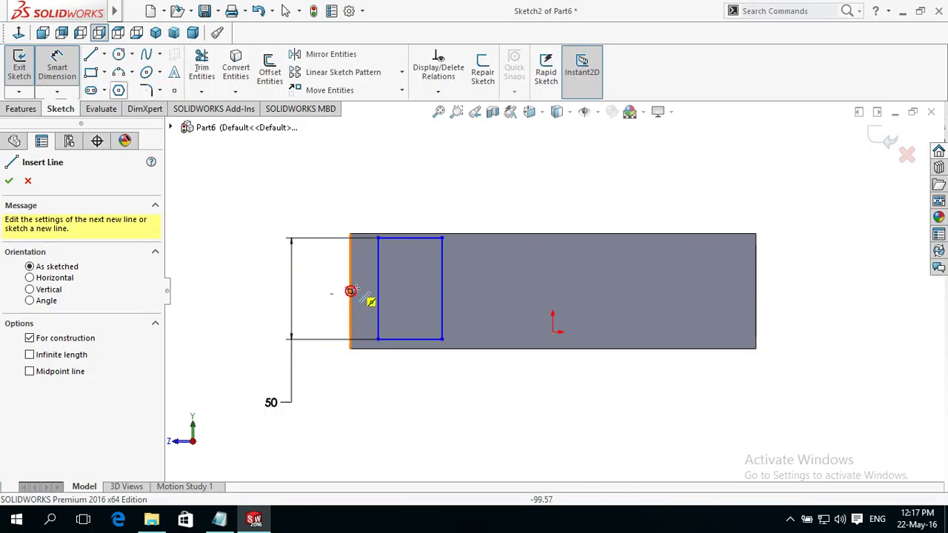
- Draw a centerline from the face's left-edge midpoint to the rectangle's left edge
{"action": "left_click", "coordinate": [350, 291]}
{"action": "left_click", "coordinate": [377, 288]}
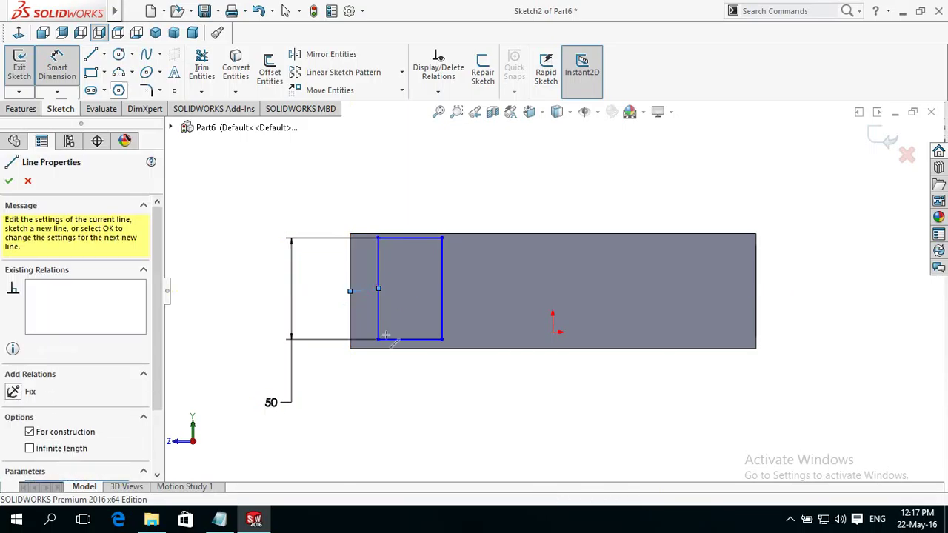
{"action": "key", "text": "Escape"}
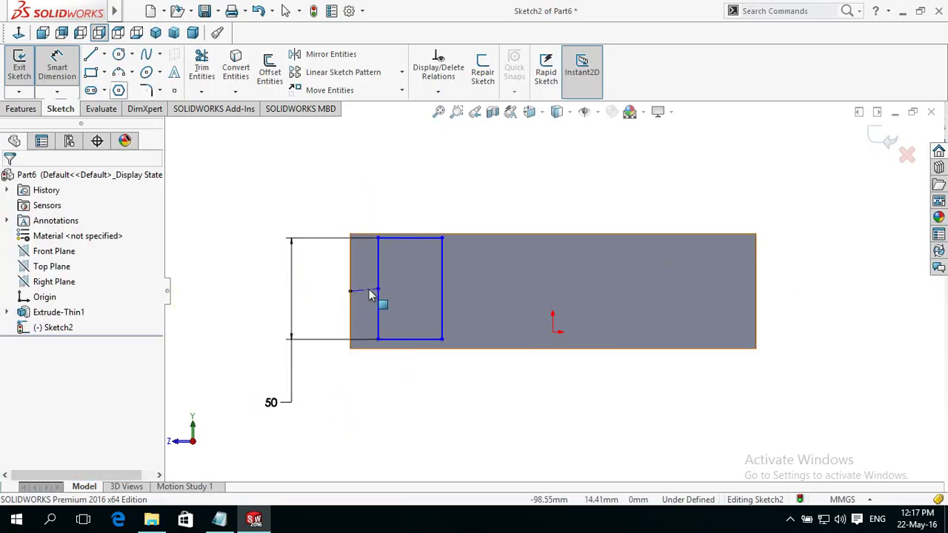
{"action": "left_click", "coordinate": [373, 291]}
{"action": "left_click", "coordinate": [373, 291]}
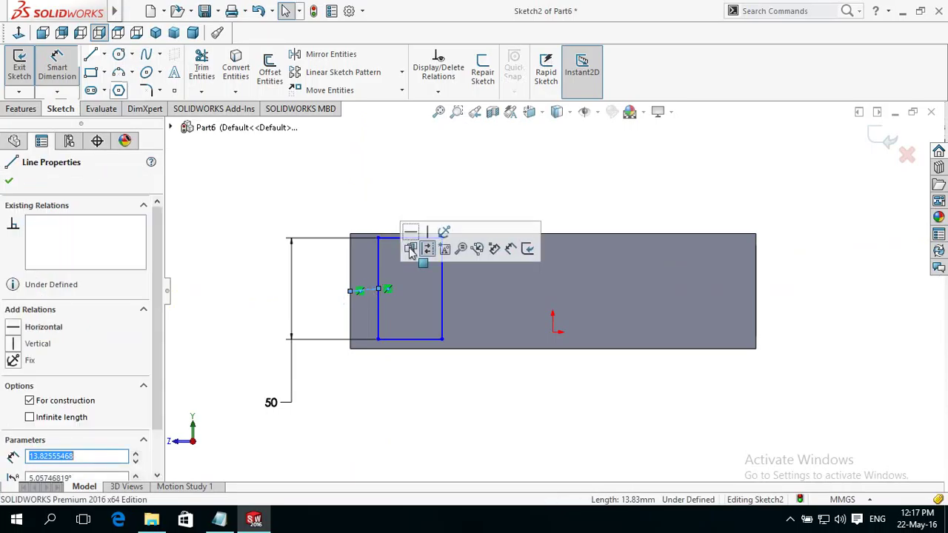
{"action": "left_click", "coordinate": [346, 190]}
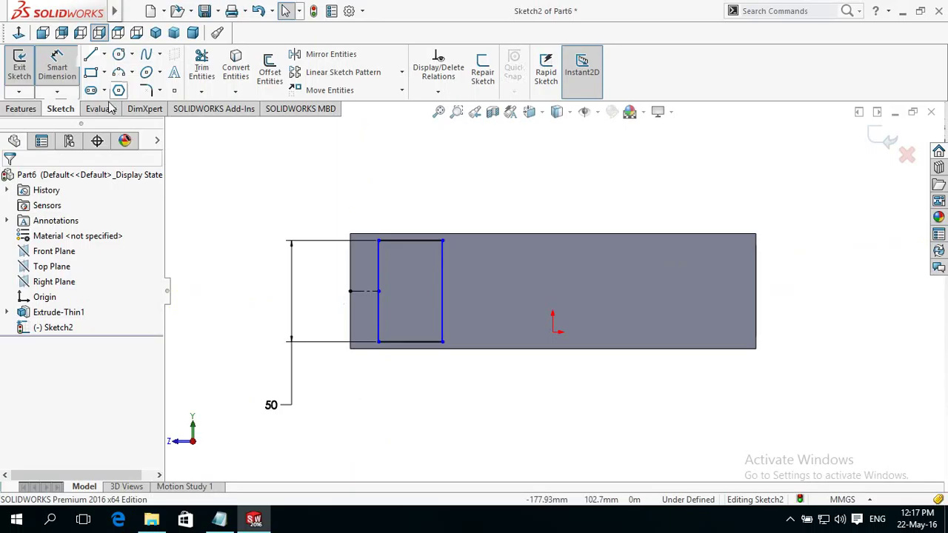
- Dimension the rectangle's bottom edge to 30 mm wide and begin an Extruded Cut
{"action": "left_click", "coordinate": [57, 66]}
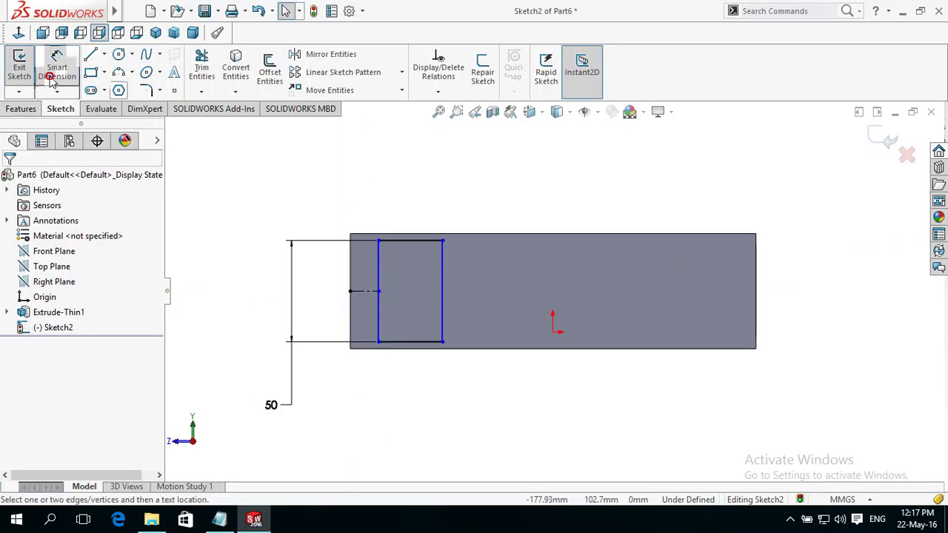
{"action": "left_click", "coordinate": [435, 342]}
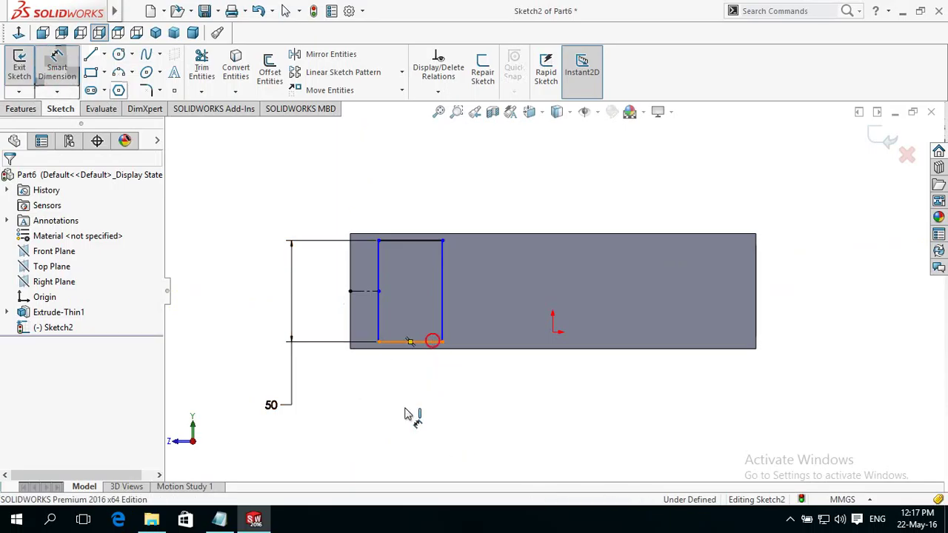
{"action": "left_click", "coordinate": [416, 426]}
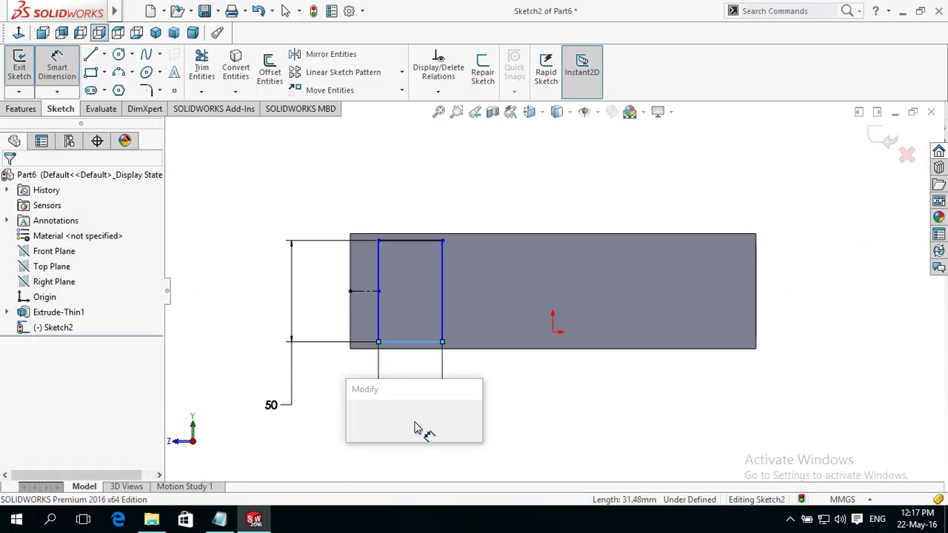
{"action": "type", "text": "="}
{"action": "key", "text": "Escape"}
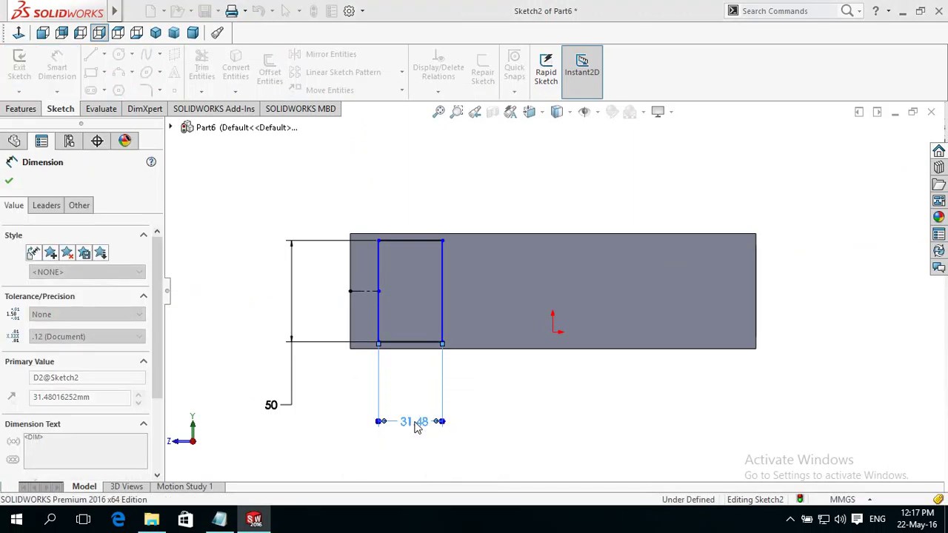
{"action": "left_click", "coordinate": [11, 111]}
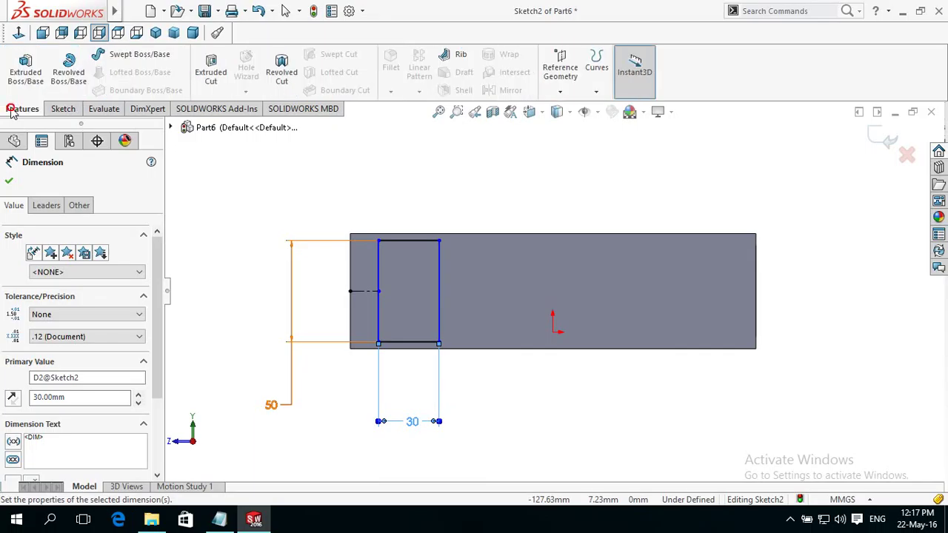
{"action": "left_click", "coordinate": [210, 74]}
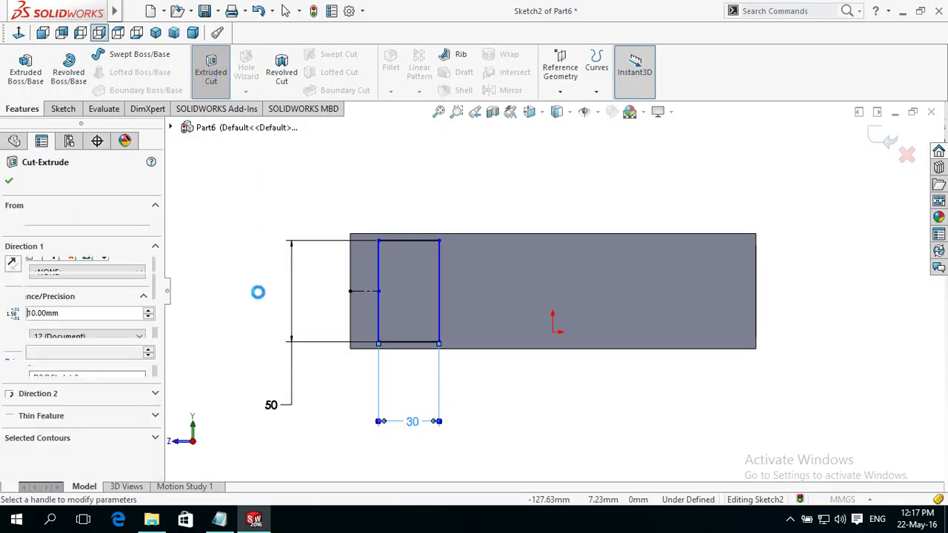
- Extend the 30 by 50 mm window cut Up To Vertex at the tube's top edge
{"action": "middle_click_drag", "start_coordinate": [333, 201], "coordinate": [328, 360]}
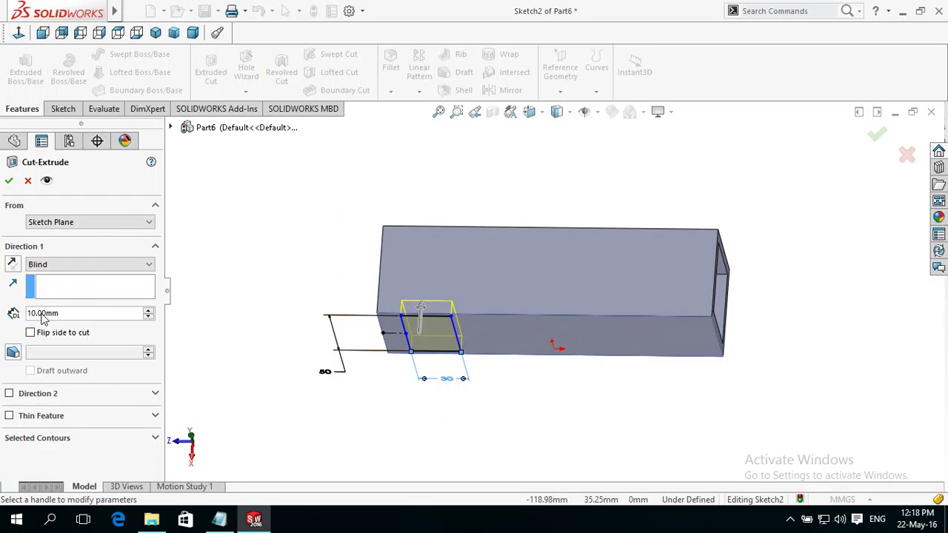
{"action": "left_click_drag", "start_coordinate": [420, 305], "coordinate": [426, 146]}
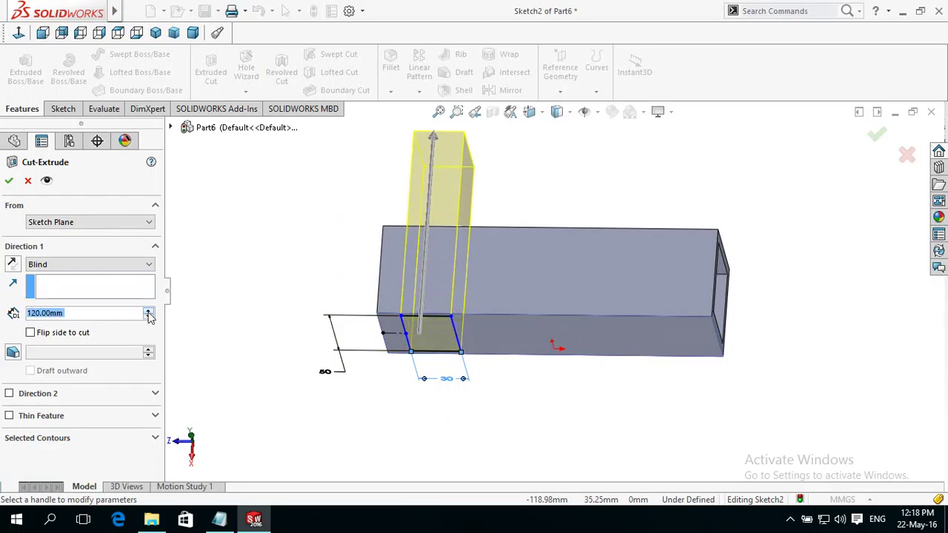
{"action": "left_click", "coordinate": [437, 150]}
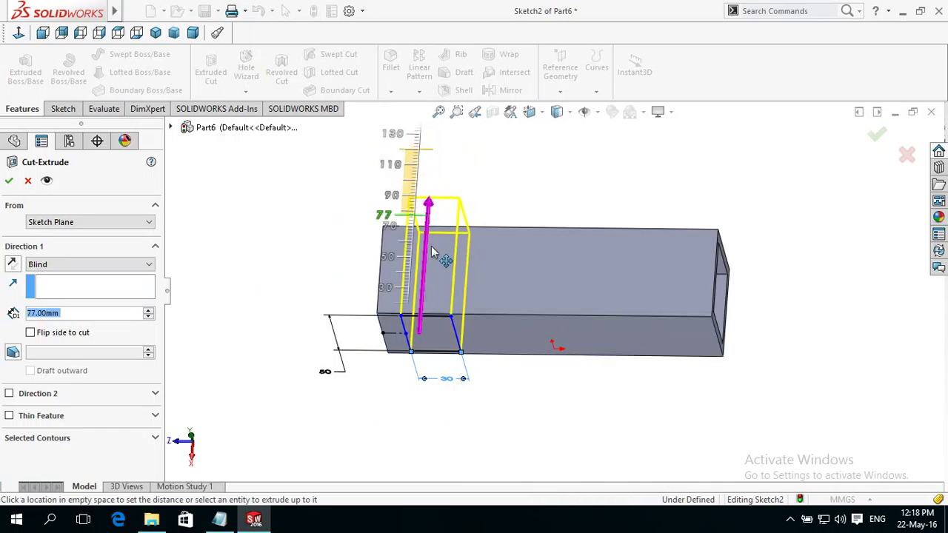
{"action": "left_click", "coordinate": [453, 206]}
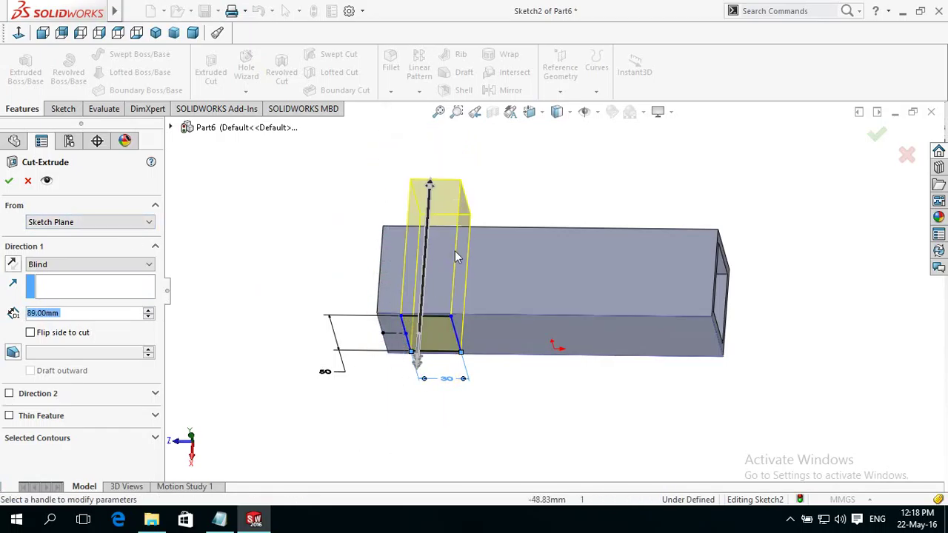
{"action": "left_click", "coordinate": [504, 226]}
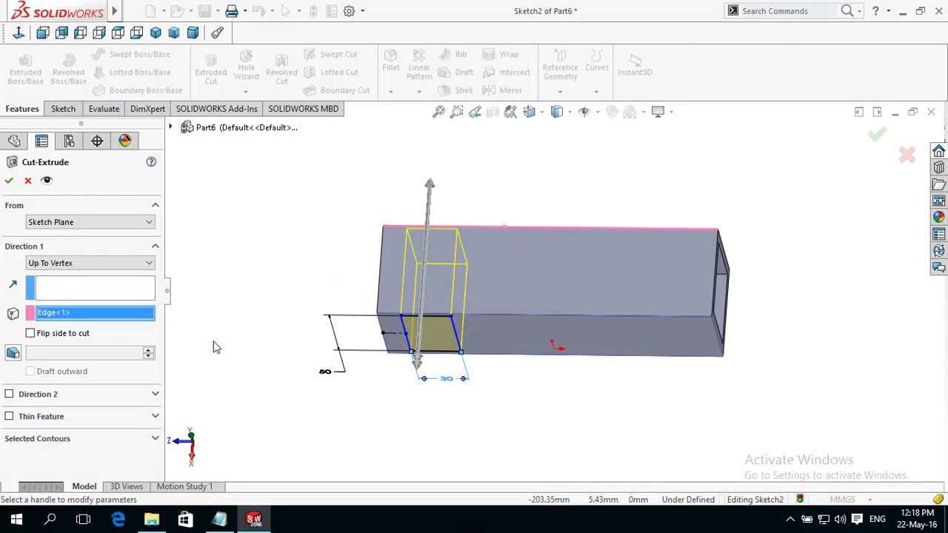
{"action": "left_click", "coordinate": [9, 183]}
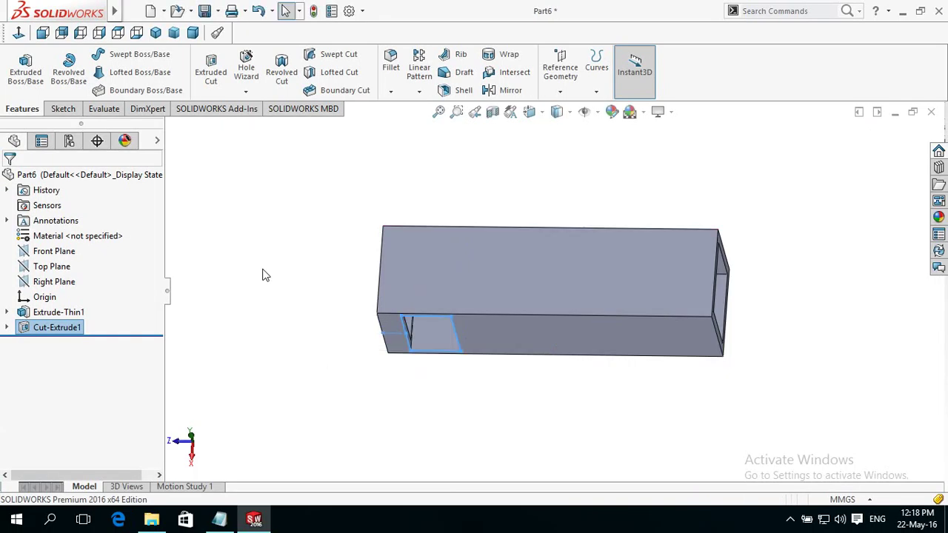
- Start a Linear Pattern with Direction 1 along the tube's long top edge
{"action": "mouse_move", "coordinate": [263, 271]}
{"action": "middle_mouse_down"}
{"action": "mouse_move", "coordinate": [316, 164]}
{"action": "mouse_move", "coordinate": [343, 165]}
{"action": "mouse_move", "coordinate": [289, 165]}
{"action": "mouse_move", "coordinate": [249, 189]}
{"action": "middle_mouse_up"}
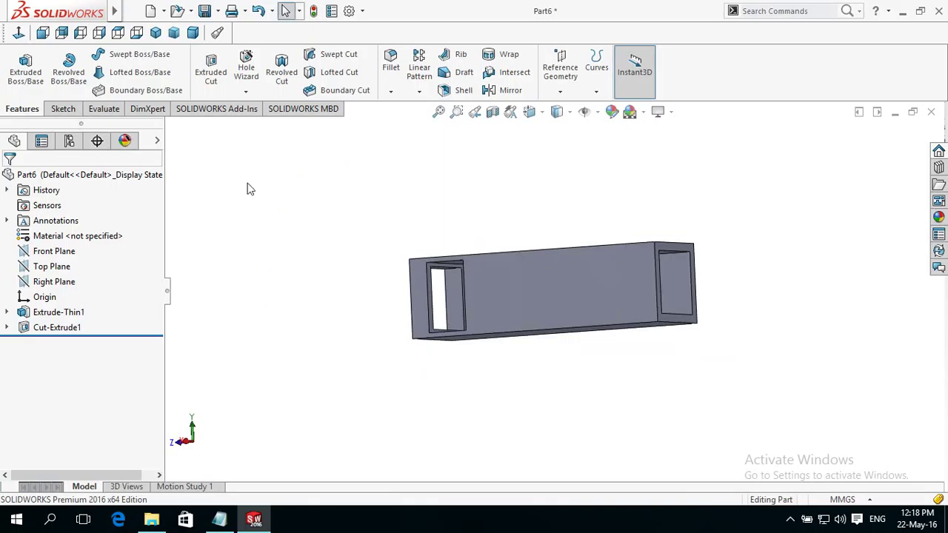
{"action": "left_click", "coordinate": [419, 70]}
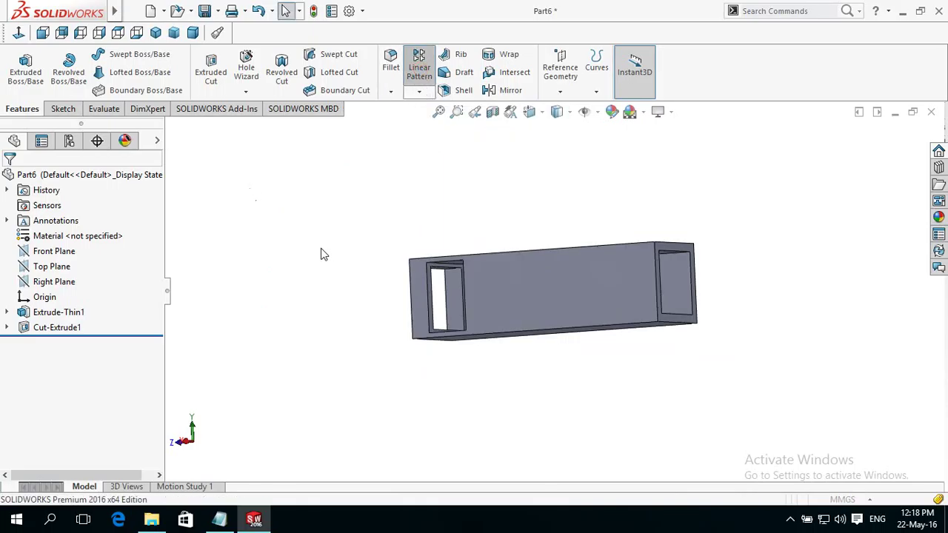
{"action": "mouse_move", "coordinate": [319, 250]}
{"action": "middle_mouse_down"}
{"action": "mouse_move", "coordinate": [356, 286]}
{"action": "mouse_move", "coordinate": [364, 282]}
{"action": "middle_mouse_up"}
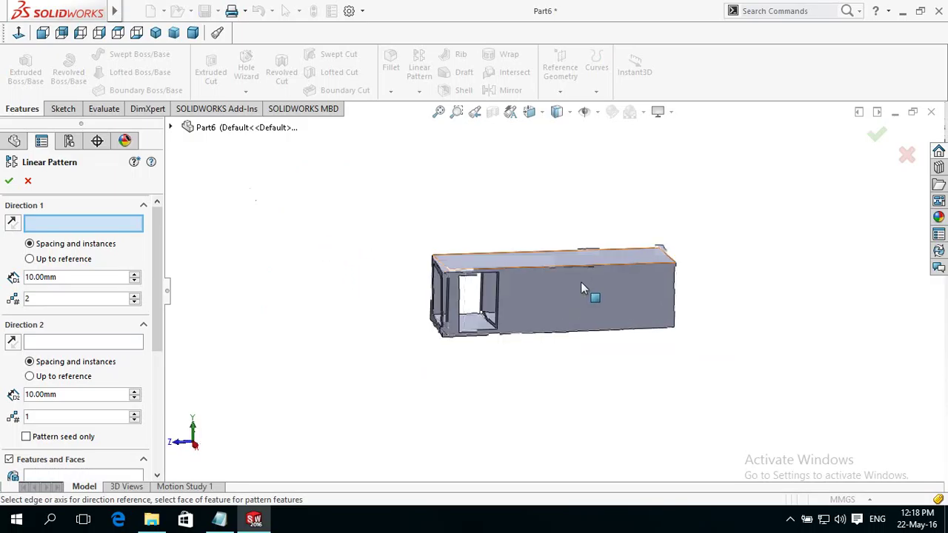
{"action": "left_click", "coordinate": [549, 267]}
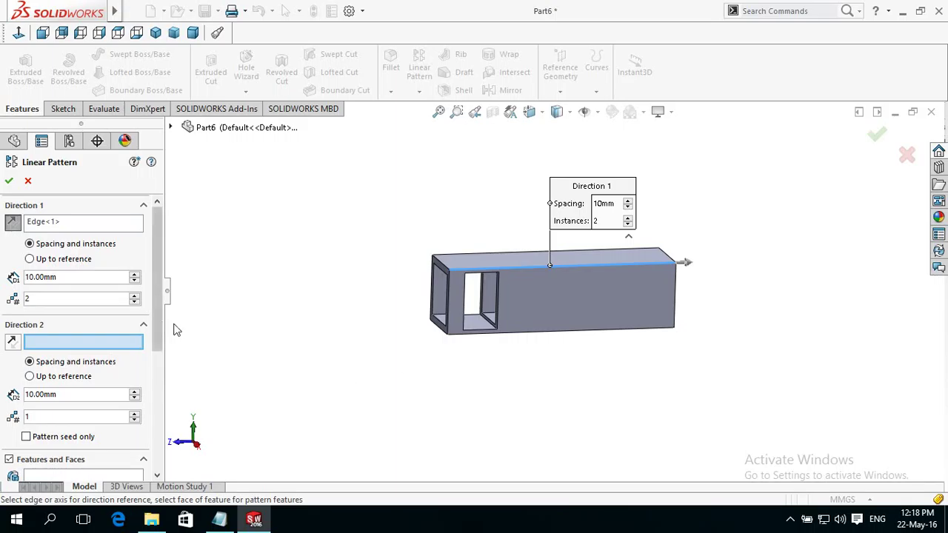
- Set the pattern's Direction 2 to the tube's top edge (Edge<1>)
{"action": "left_click_drag", "start_coordinate": [157, 328], "coordinate": [162, 370]}
{"action": "scroll", "coordinate": [157, 370], "scroll_direction": "down", "scroll_amount": 1}
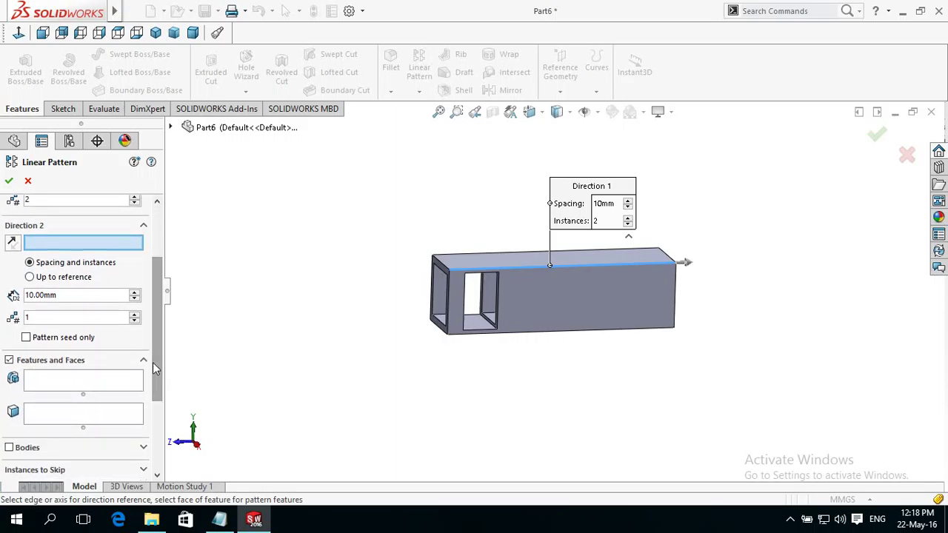
{"action": "left_click", "coordinate": [522, 268]}
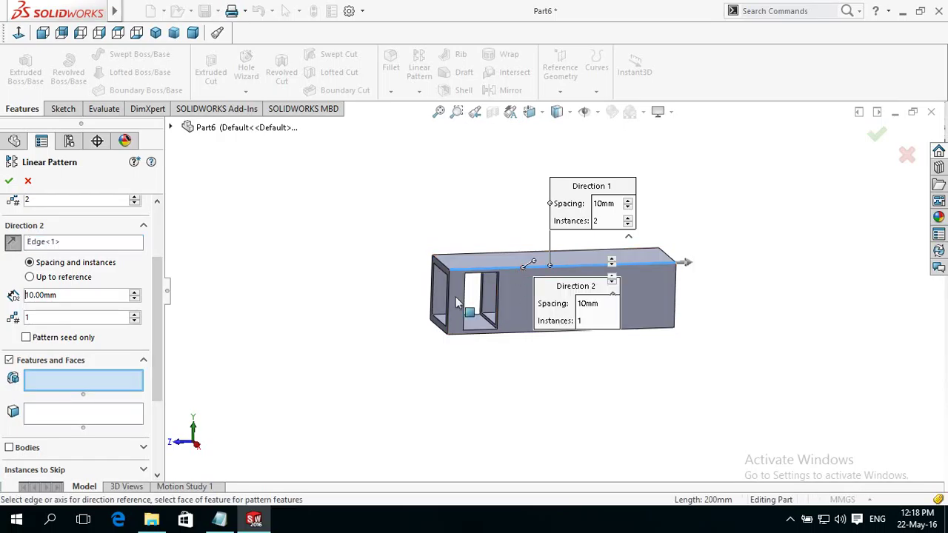
- Remove the wrongly added Extrude-Thin1, leaving the features-to-pattern list empty
{"action": "scroll", "coordinate": [457, 334], "scroll_direction": "down", "scroll_amount": 3}
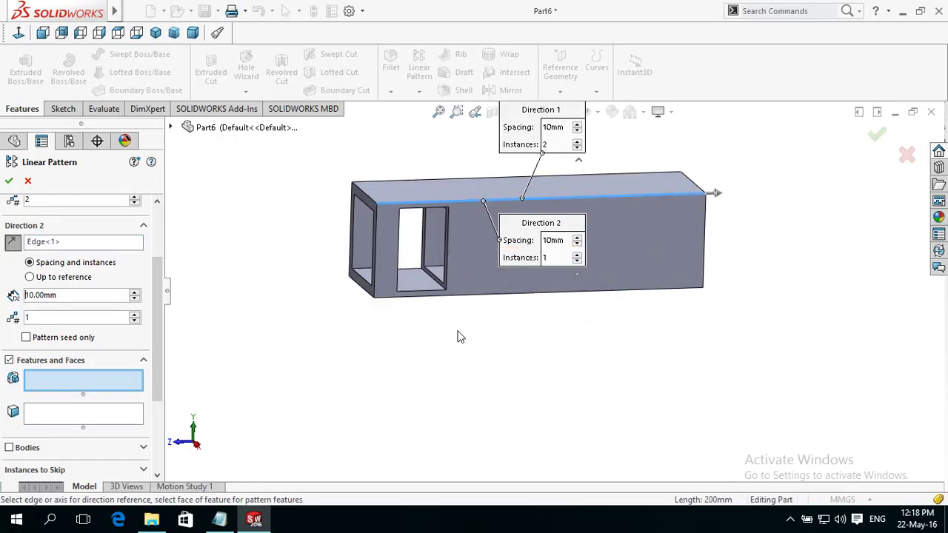
{"action": "scroll", "coordinate": [442, 324], "scroll_direction": "down", "scroll_amount": 3}
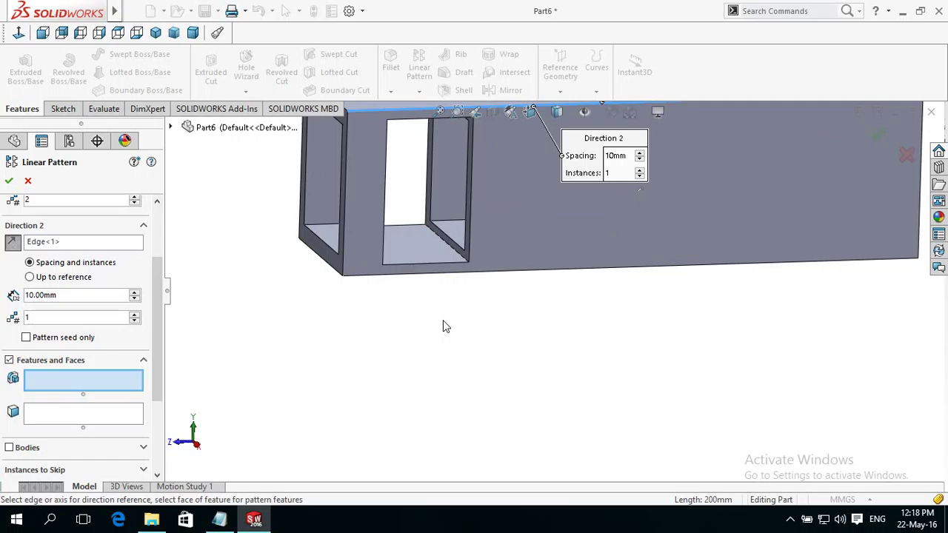
{"action": "left_click", "coordinate": [464, 237]}
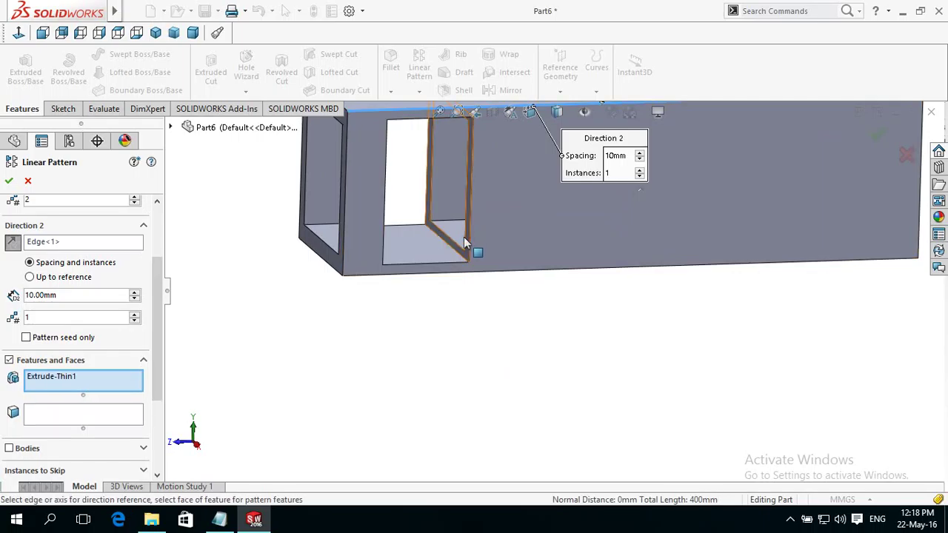
{"action": "scroll", "coordinate": [400, 357], "scroll_direction": "up", "scroll_amount": 3}
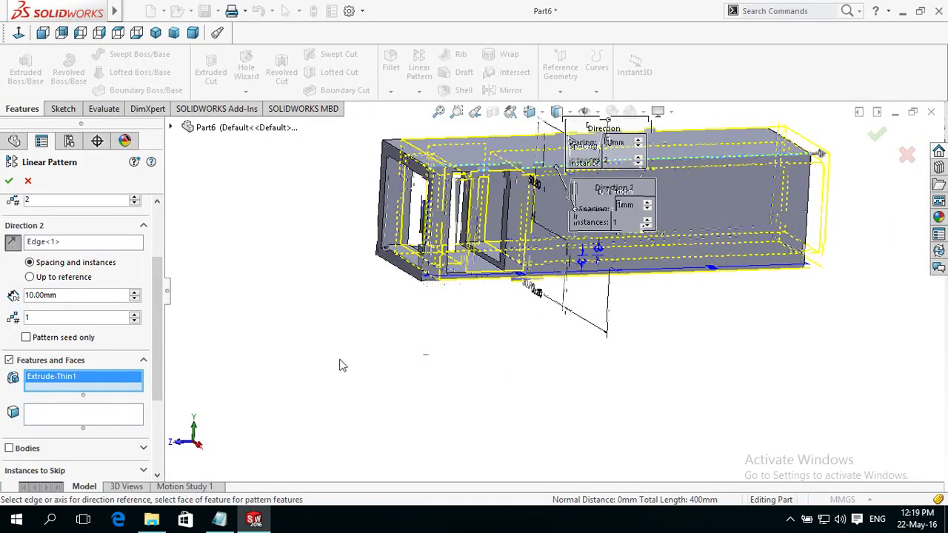
{"action": "right_click", "coordinate": [74, 378]}
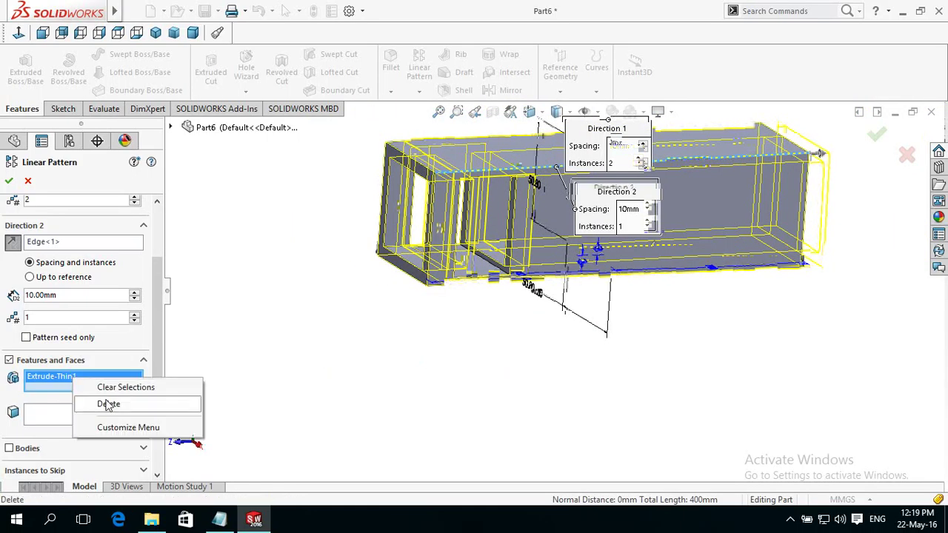
{"action": "left_click", "coordinate": [122, 389]}
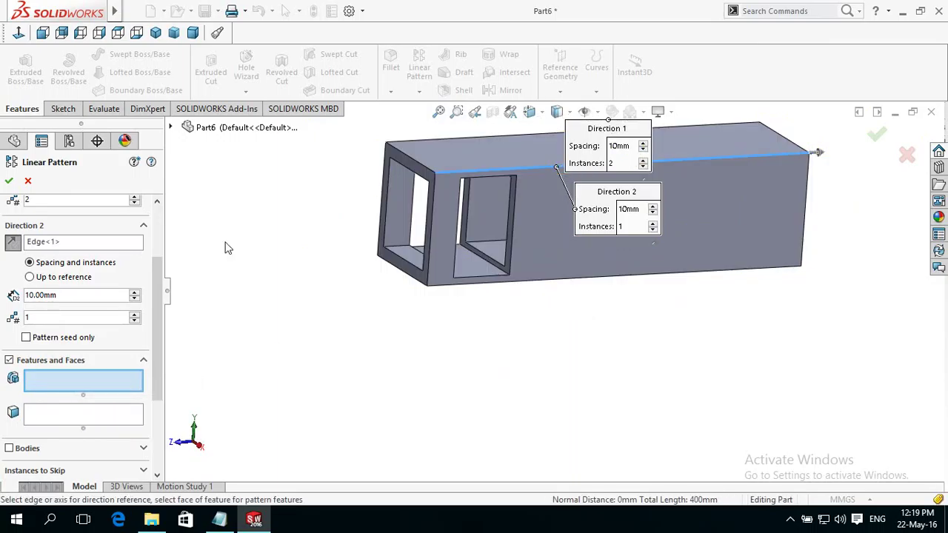
- Pattern Cut-Extrude1 in Direction 2 with 50 mm spacing and 4 instances
{"action": "left_click", "coordinate": [172, 127]}
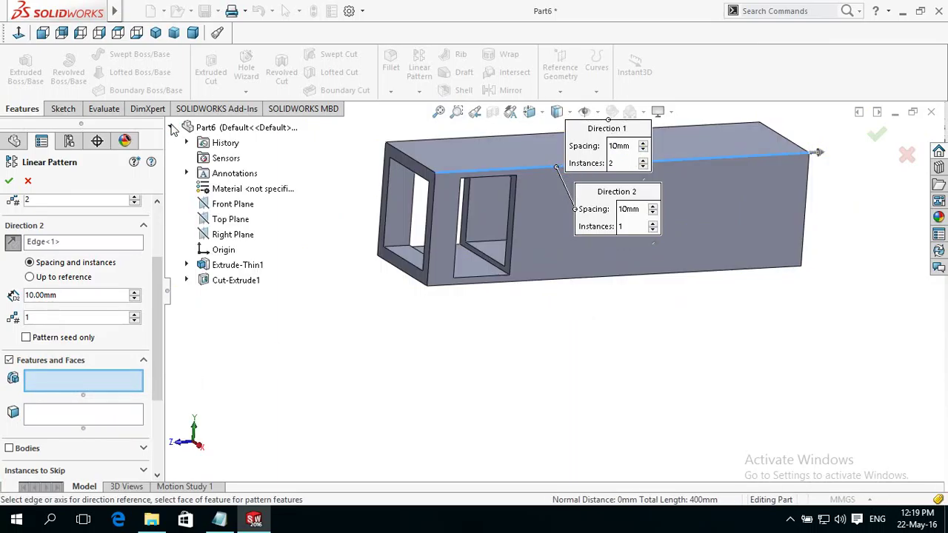
{"action": "left_click", "coordinate": [204, 285]}
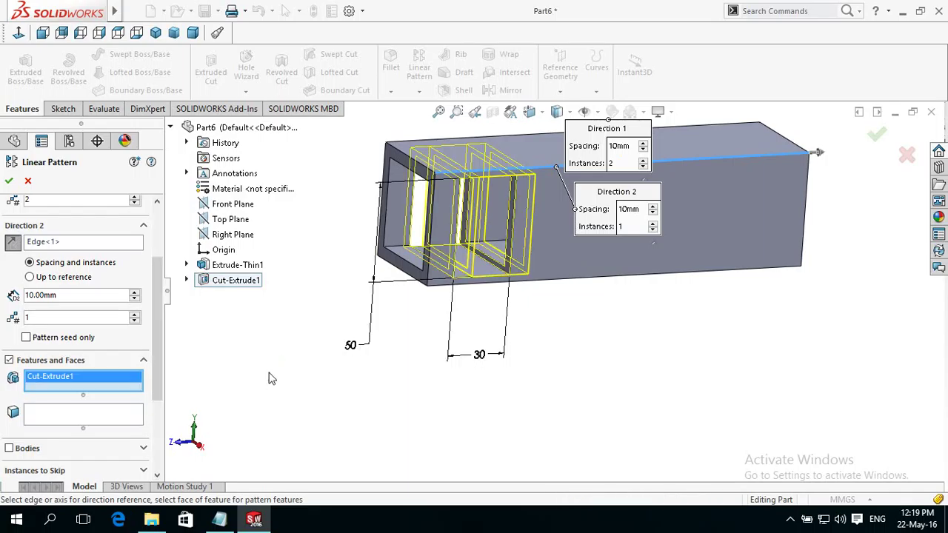
{"action": "left_click", "coordinate": [288, 374]}
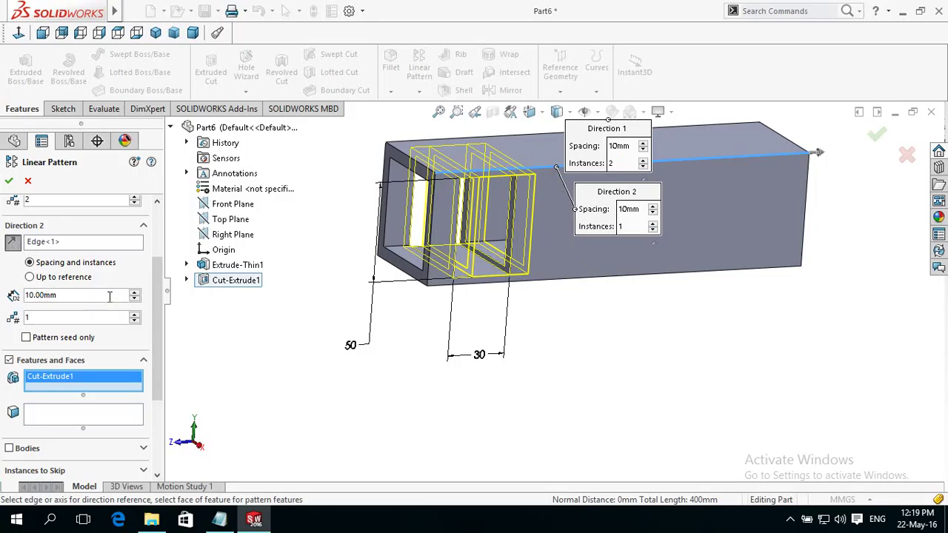
{"action": "double_click", "coordinate": [62, 296]}
{"action": "type", "text": "5"}
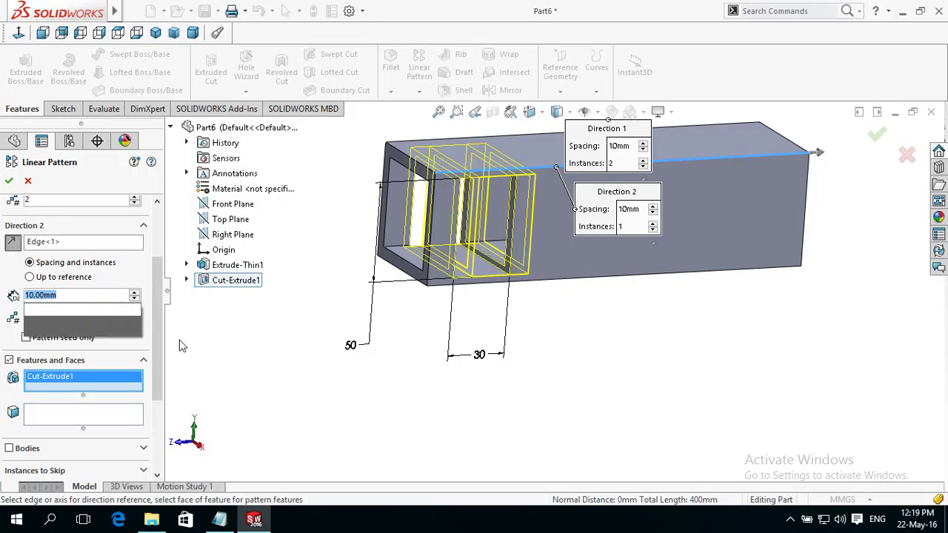
{"action": "type", "text": "0"}
{"action": "key", "text": "Return"}
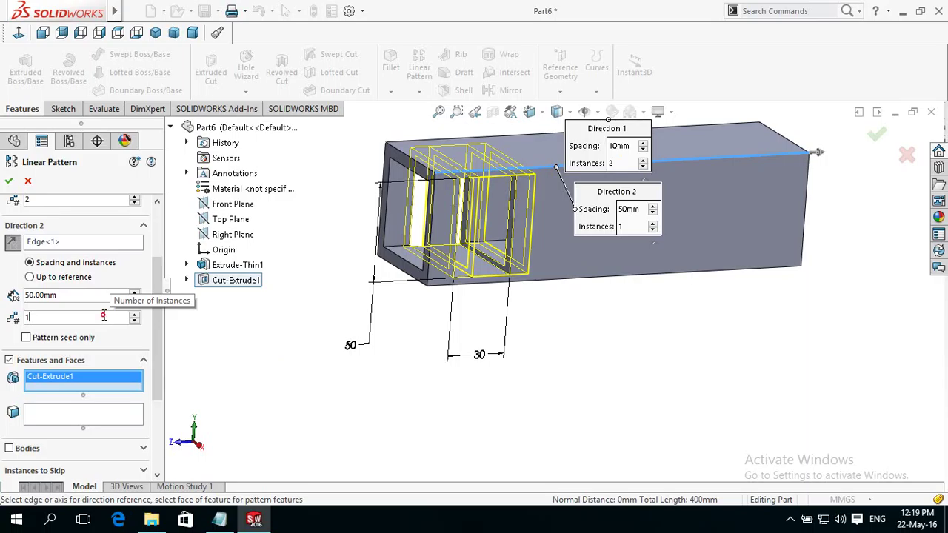
{"action": "double_click", "coordinate": [103, 316]}
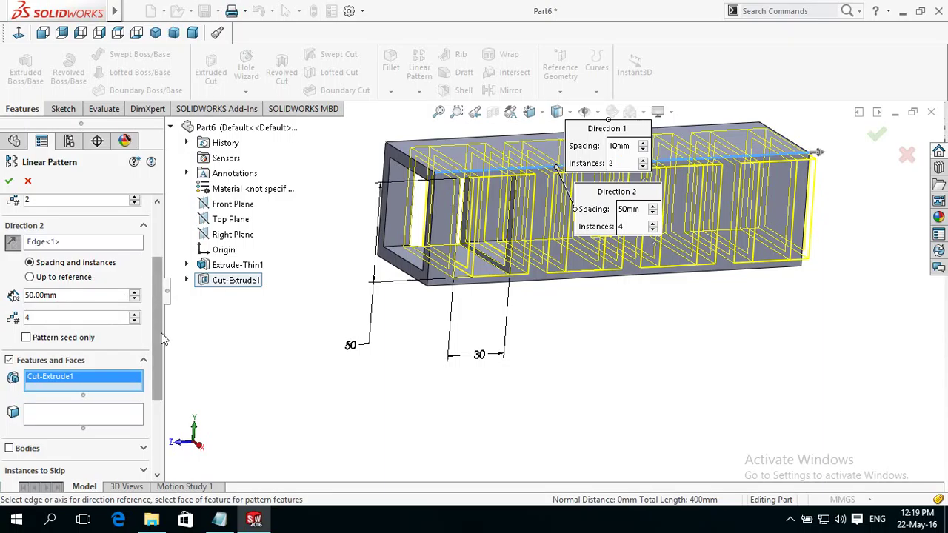
{"action": "scroll", "coordinate": [164, 339], "scroll_direction": "up", "scroll_amount": 2}
{"action": "scroll", "coordinate": [164, 338], "scroll_direction": "up", "scroll_amount": 1}
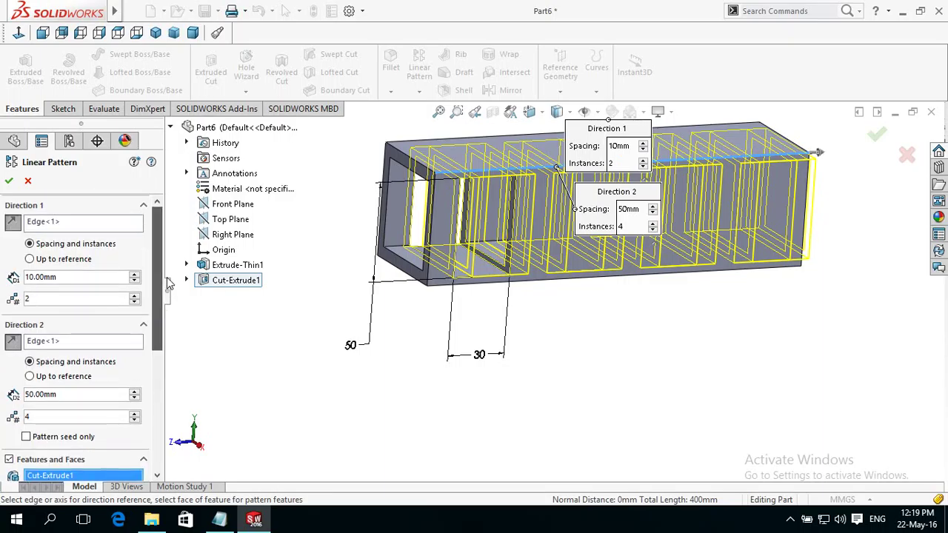
- Set the Direction 1 spacing to 50 mm
{"action": "left_click", "coordinate": [80, 278]}
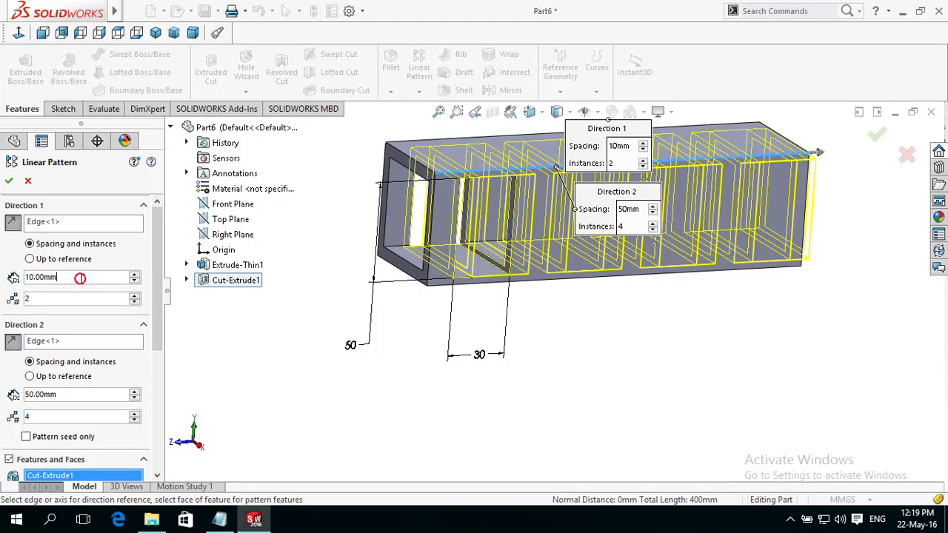
{"action": "double_click", "coordinate": [80, 278]}
{"action": "type", "text": "50"}
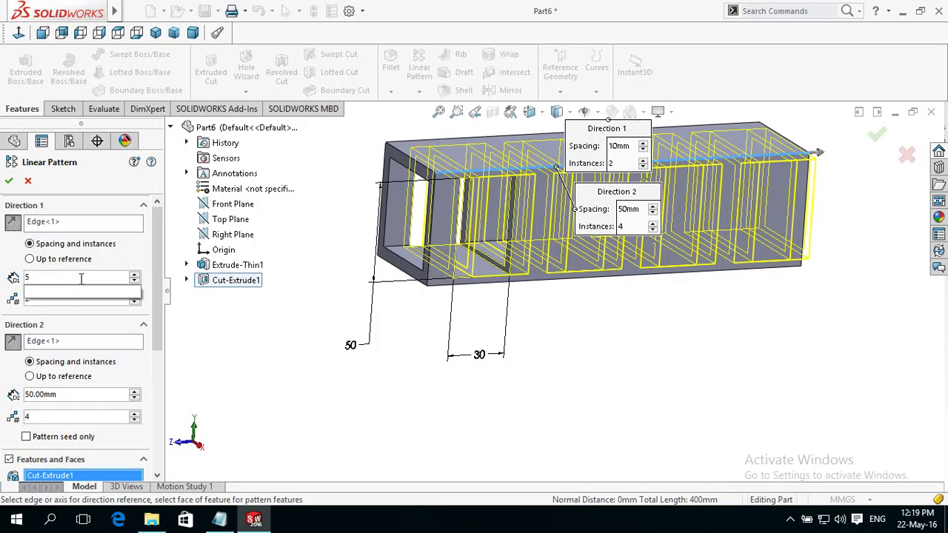
{"action": "key", "text": "Return"}
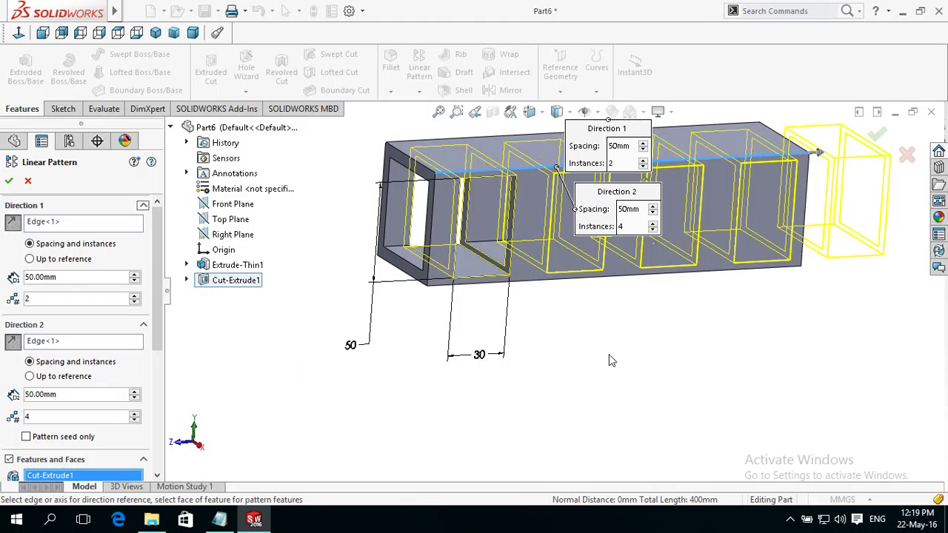
{"action": "middle_click_drag", "start_coordinate": [609, 355], "coordinate": [629, 368]}
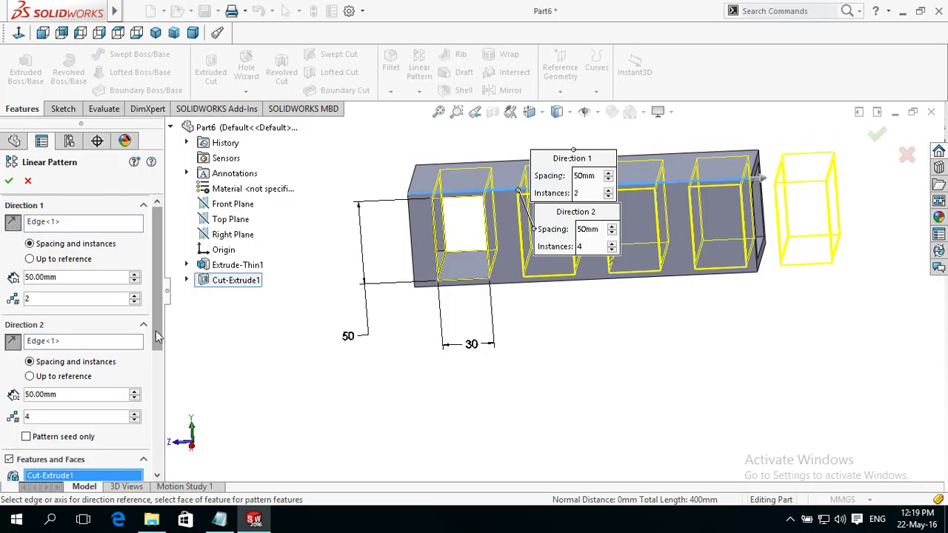
{"action": "scroll", "coordinate": [155, 337], "scroll_direction": "down", "scroll_amount": 5}
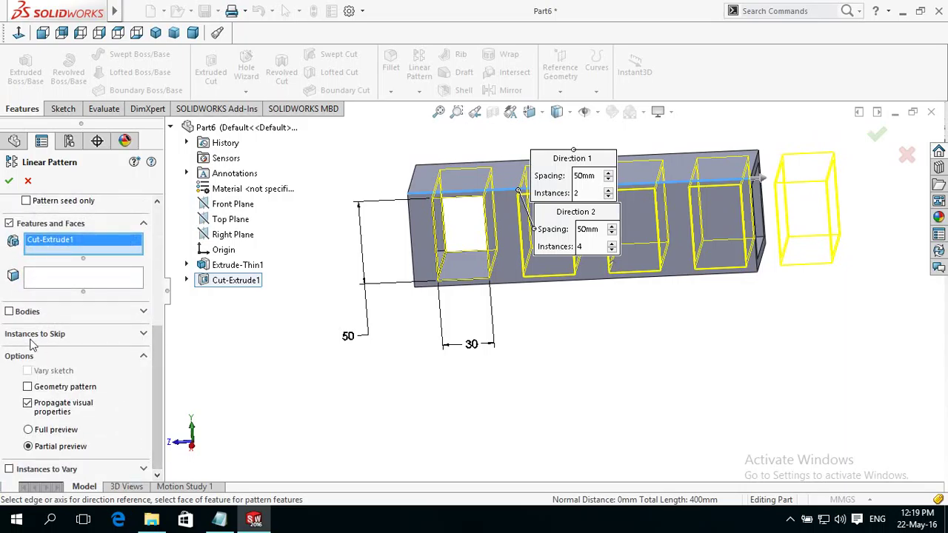
- Skip instance (2, 4) overhanging the tube's end and accept the parallel-directions warning
{"action": "left_click", "coordinate": [143, 334]}
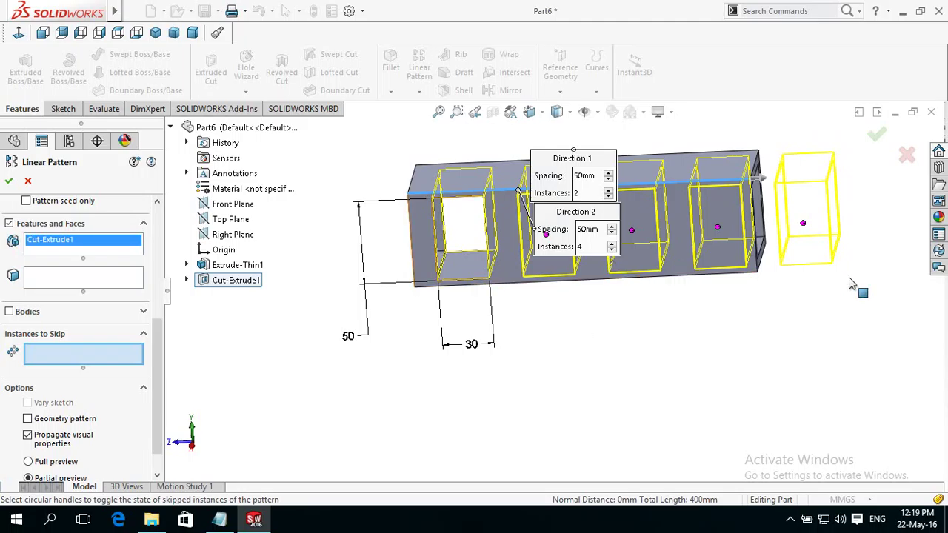
{"action": "left_click", "coordinate": [802, 222]}
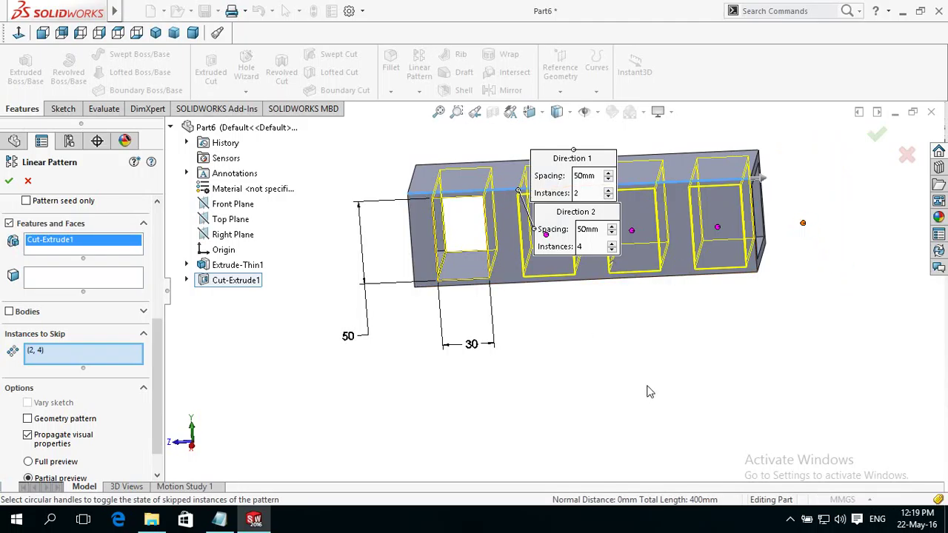
{"action": "middle_click_drag", "start_coordinate": [646, 392], "coordinate": [634, 363]}
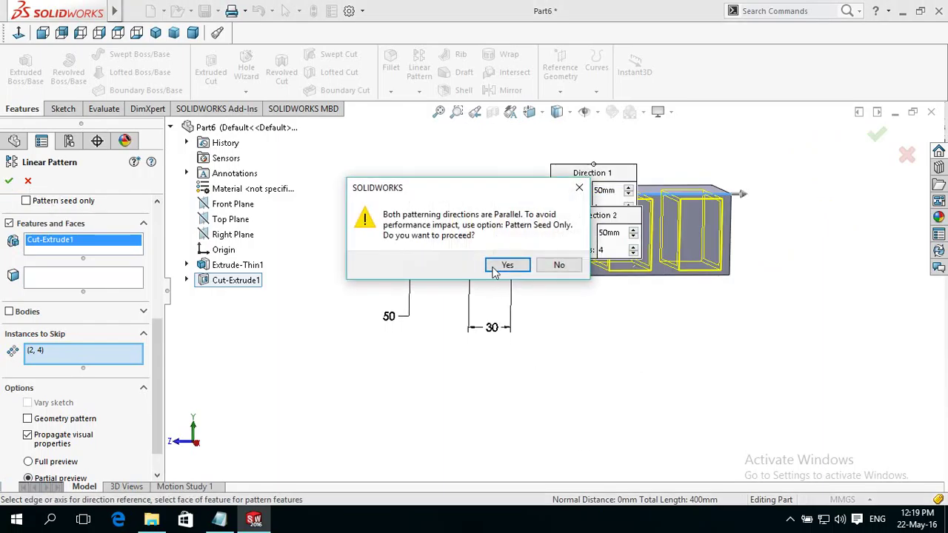
{"action": "left_click", "coordinate": [498, 266]}
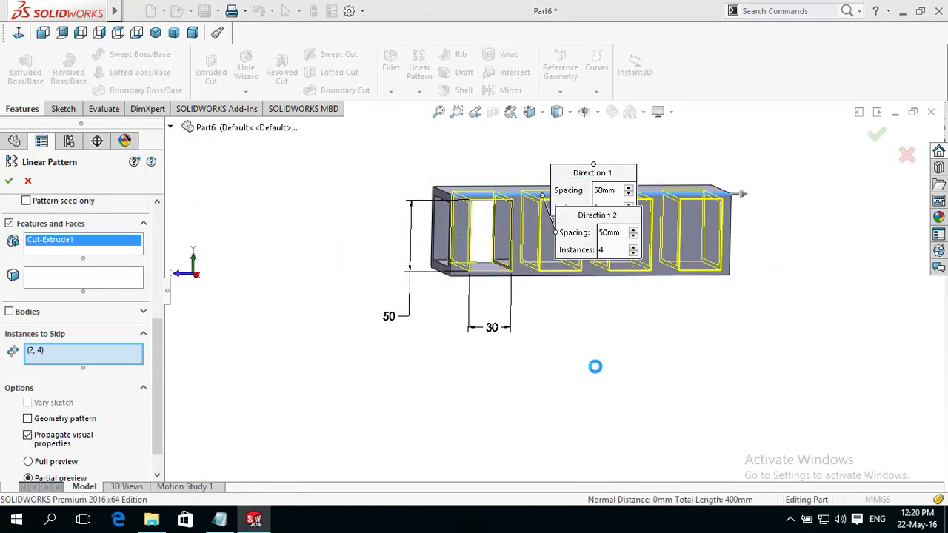
- Finish LPattern1 and orbit to view the four rectangular windows along the tube
{"action": "right_click", "coordinate": [597, 371]}
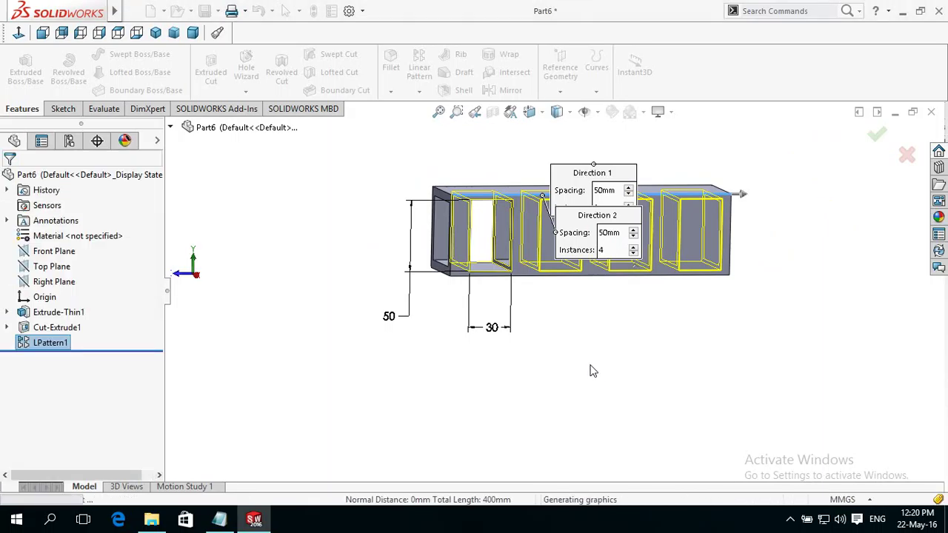
{"action": "mouse_move", "coordinate": [597, 360]}
{"action": "middle_mouse_down"}
{"action": "mouse_move", "coordinate": [506, 348]}
{"action": "mouse_move", "coordinate": [548, 303]}
{"action": "mouse_move", "coordinate": [681, 302]}
{"action": "mouse_move", "coordinate": [723, 277]}
{"action": "mouse_move", "coordinate": [750, 228]}
{"action": "mouse_move", "coordinate": [783, 245]}
{"action": "mouse_move", "coordinate": [785, 283]}
{"action": "mouse_move", "coordinate": [760, 348]}
{"action": "mouse_move", "coordinate": [713, 360]}
{"action": "middle_mouse_up"}
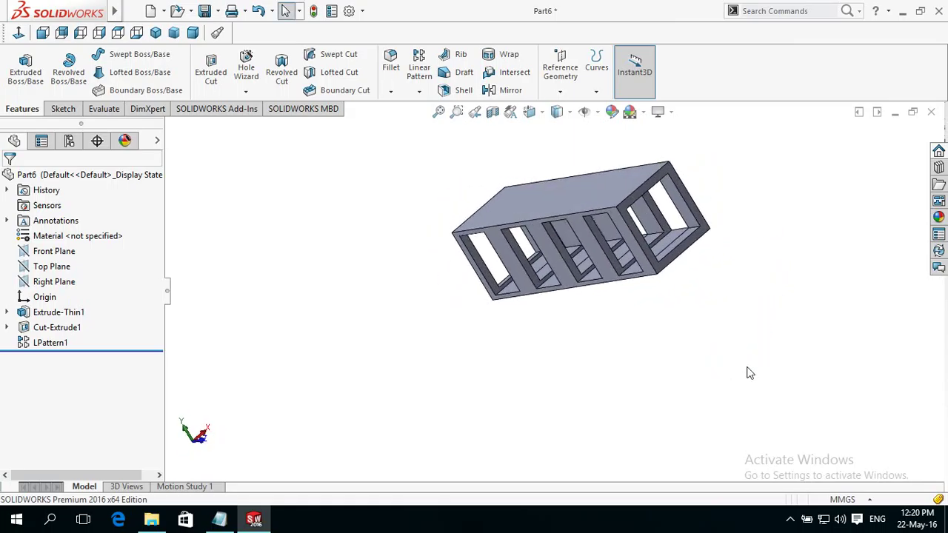
{"action": "mouse_move", "coordinate": [387, 363]}
{"action": "middle_mouse_down"}
{"action": "mouse_move", "coordinate": [446, 392]}
{"action": "mouse_move", "coordinate": [412, 434]}
{"action": "middle_mouse_up"}
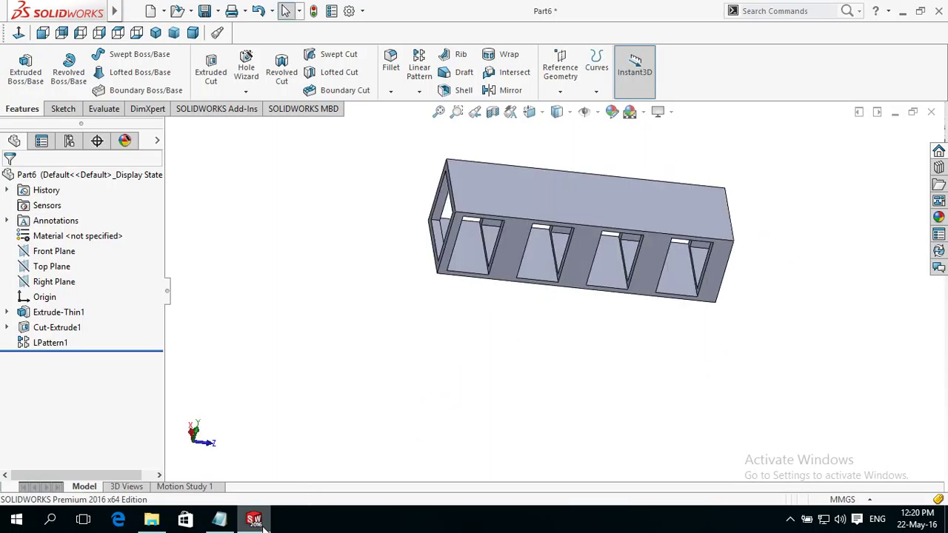
{"action": "left_click", "coordinate": [219, 522]}
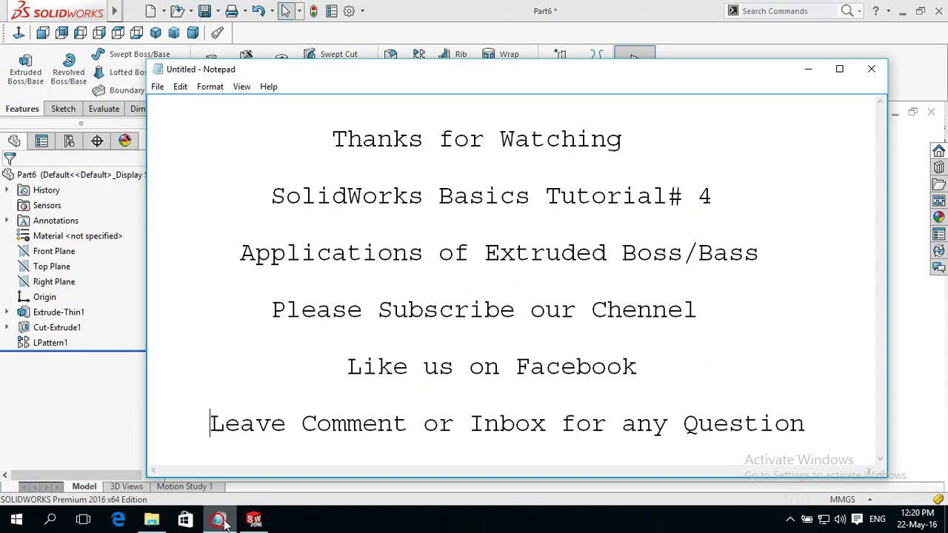